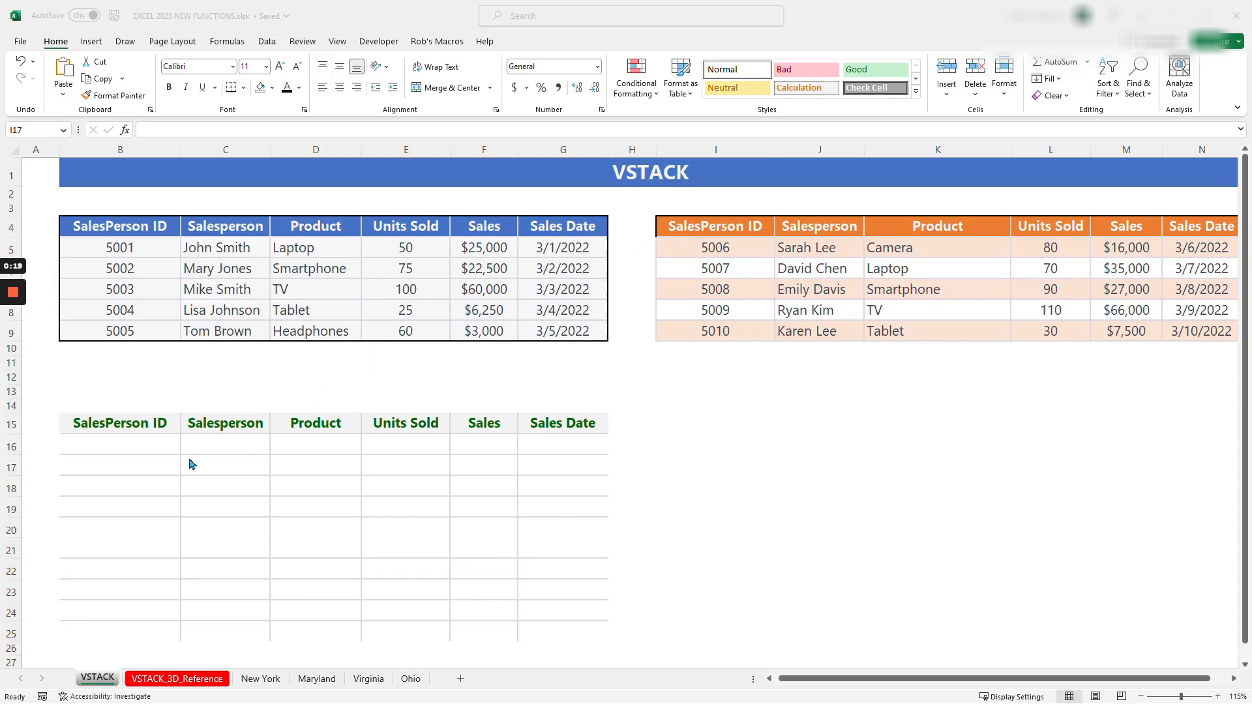
- Enter a VSTACK formula in cell B16 that combines the ranges B5:G9 and I5:N9
left_click(117, 452)
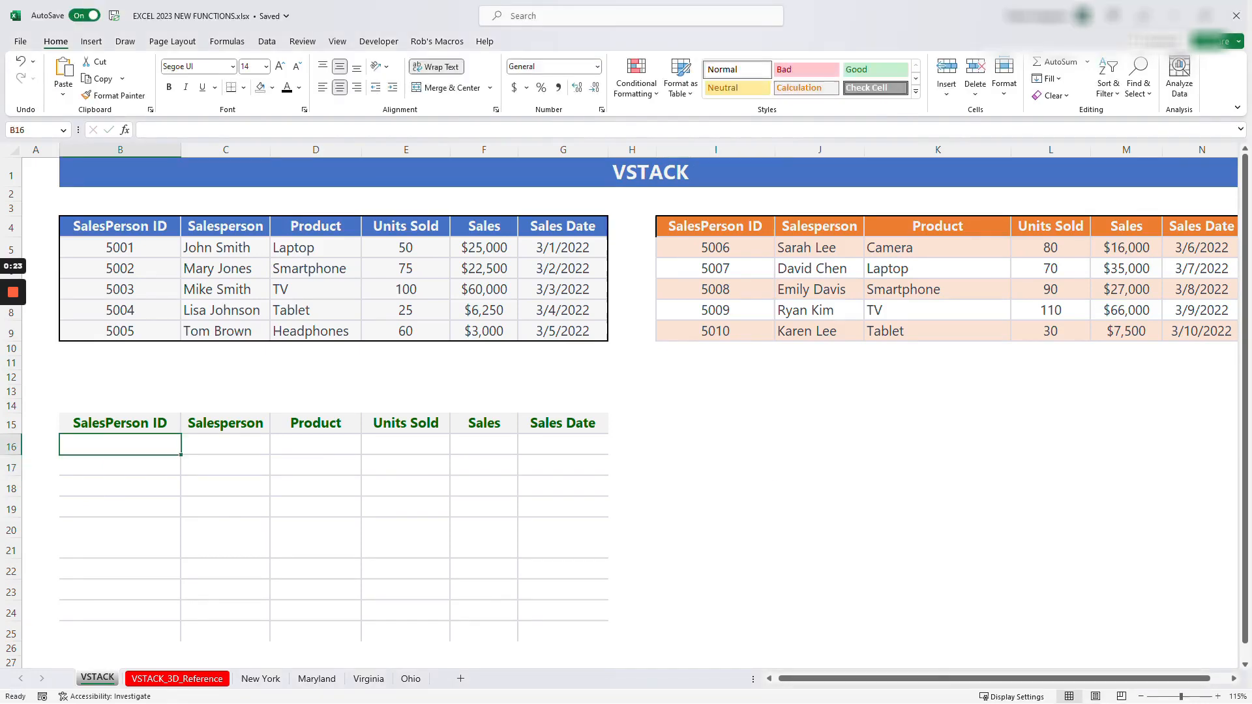
type("=v")
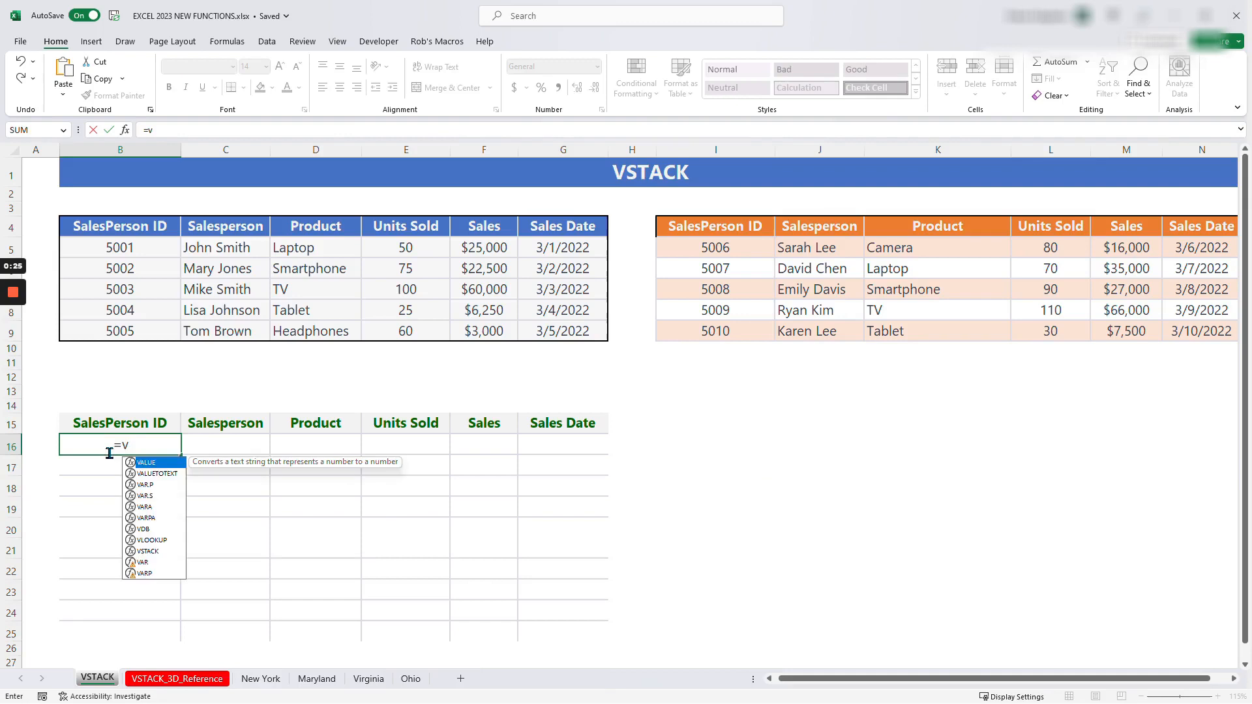
type("stack")
key("Tab")
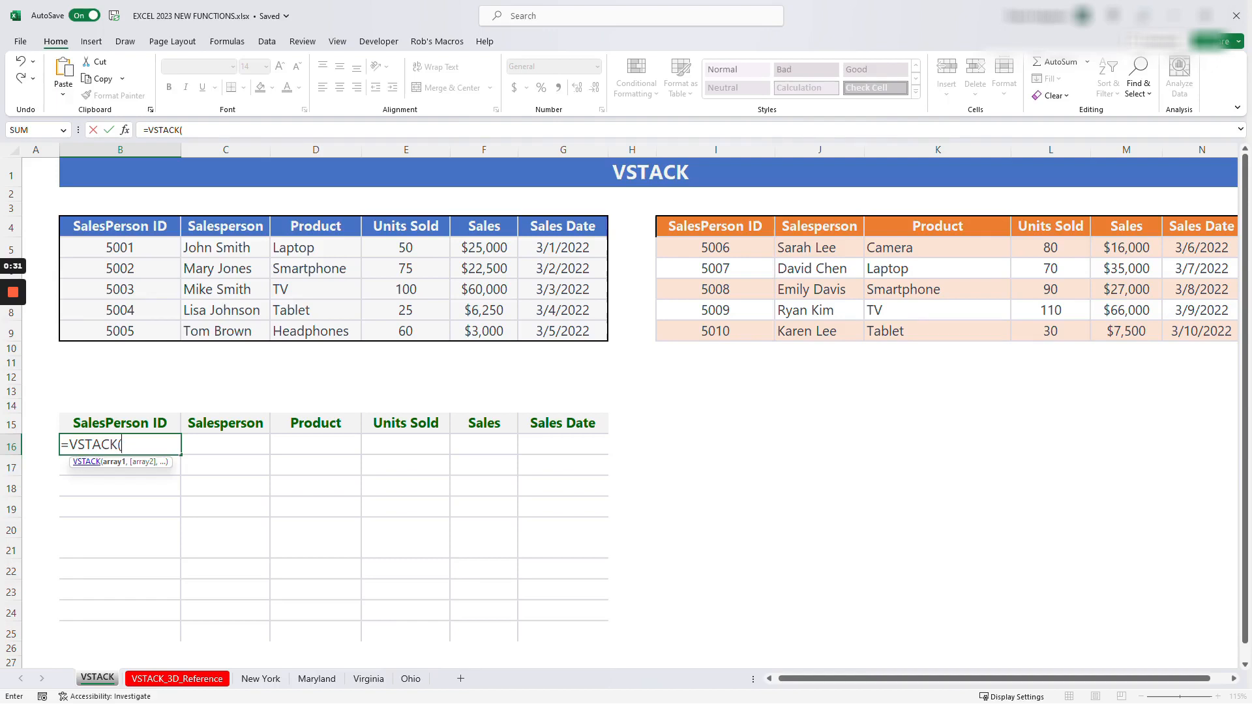
left_click_drag(95, 464, 781, 396)
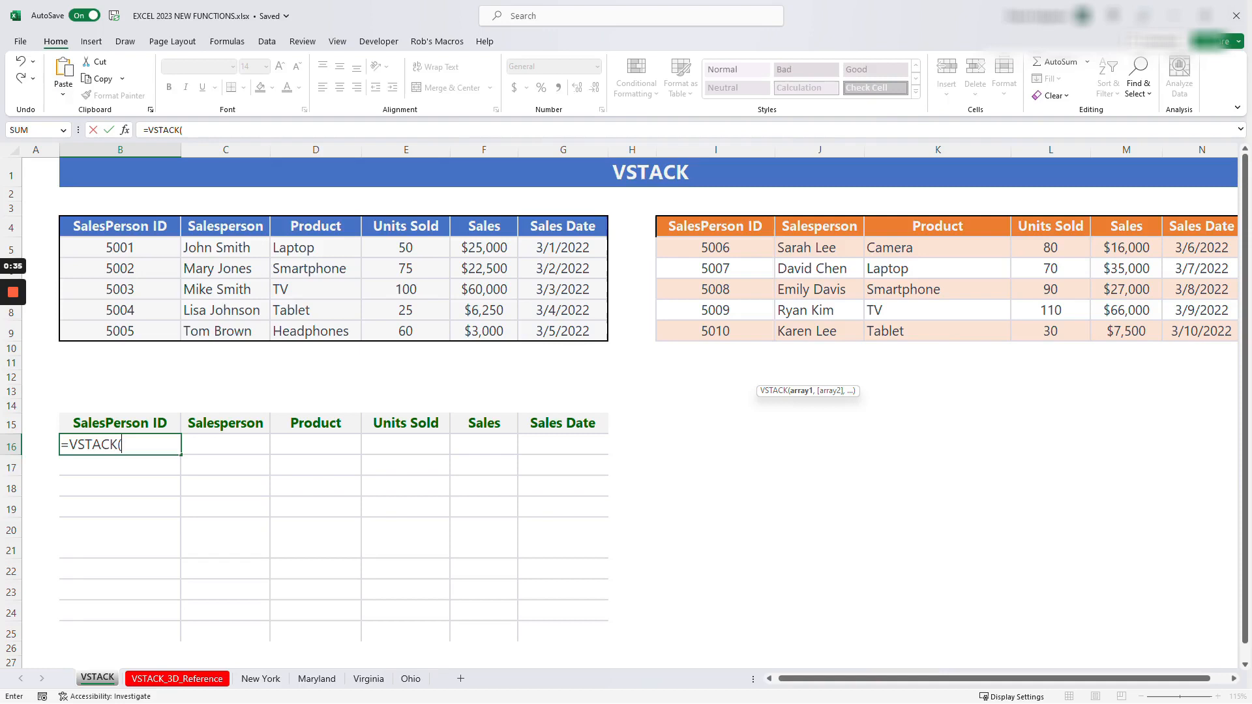
left_click_drag(120, 247, 587, 333)
type(",")
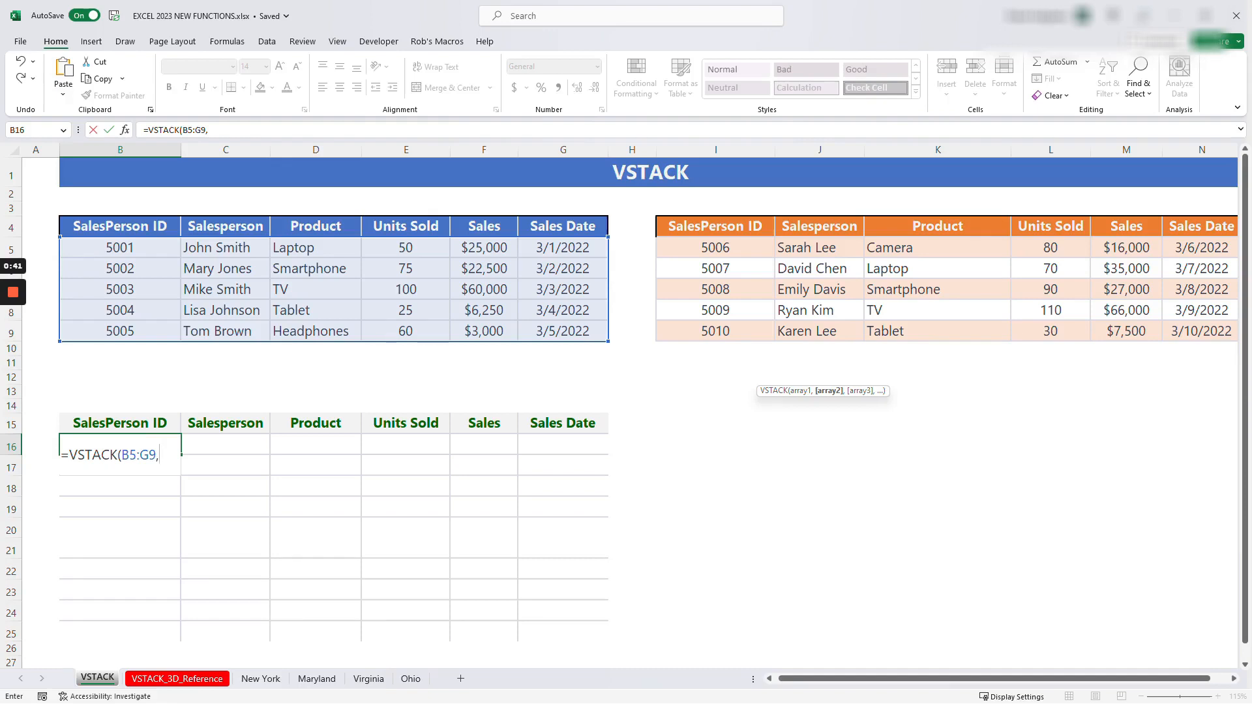
left_click_drag(715, 247, 1202, 332)
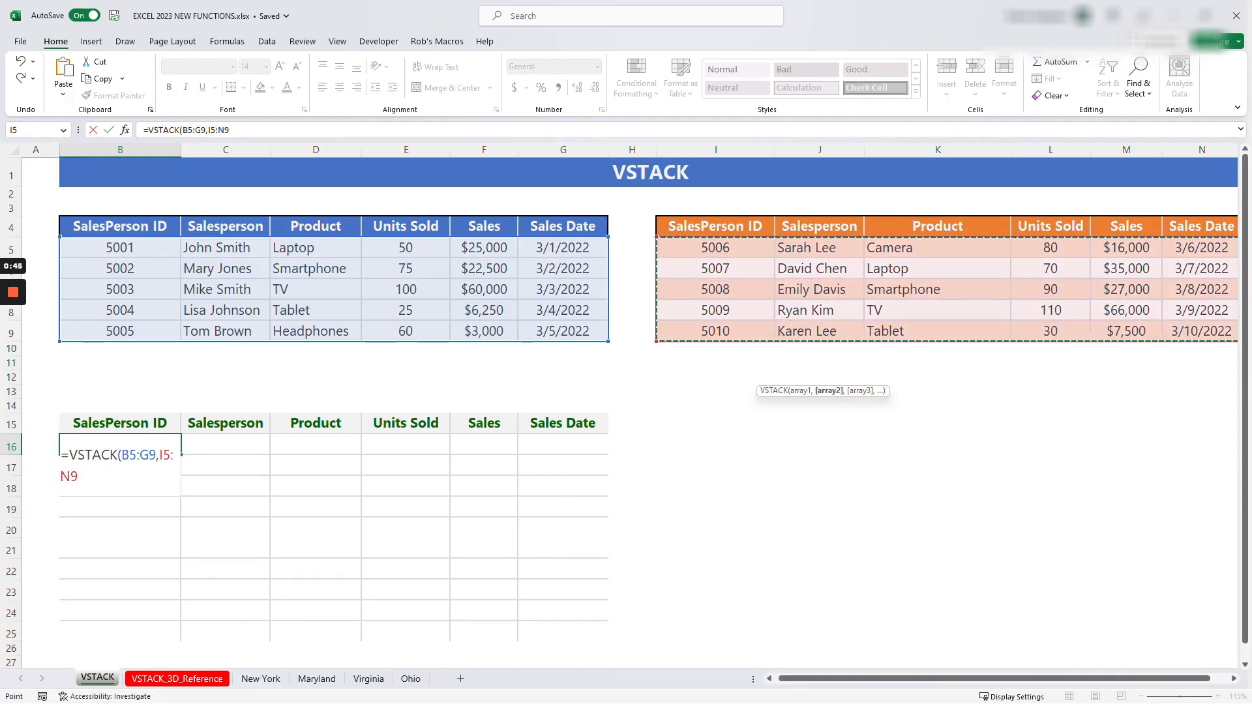
type(")")
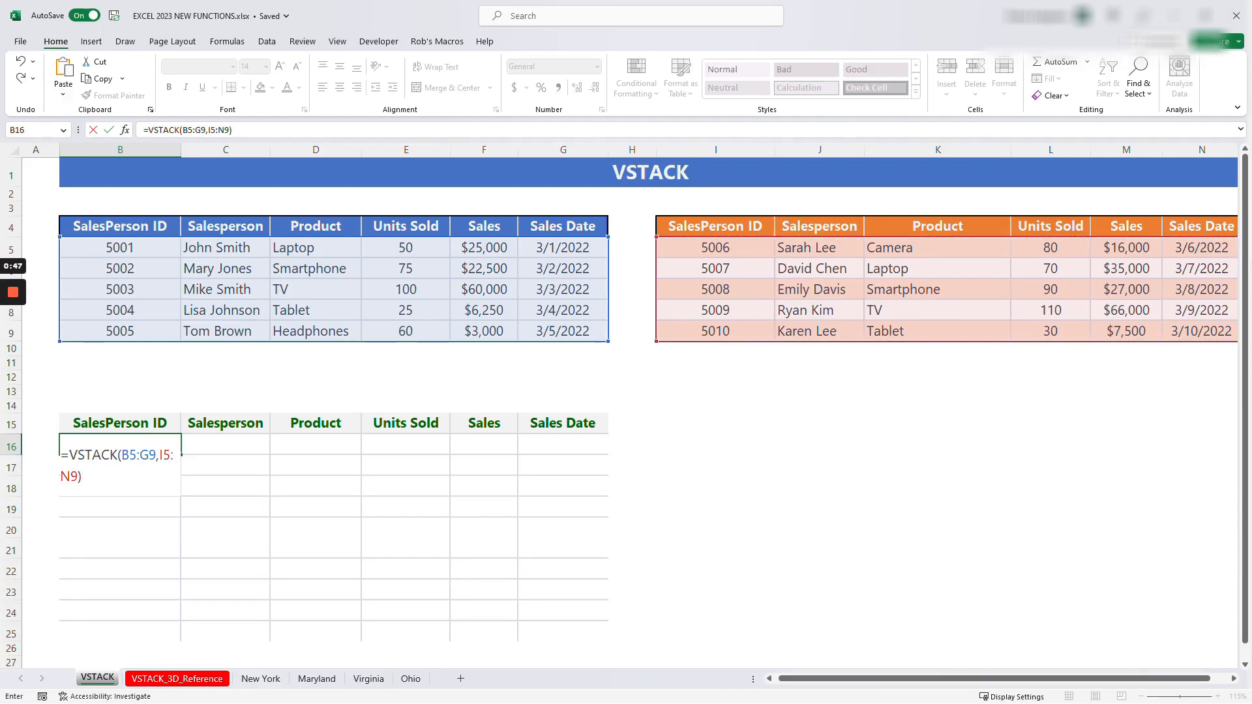
key("Return")
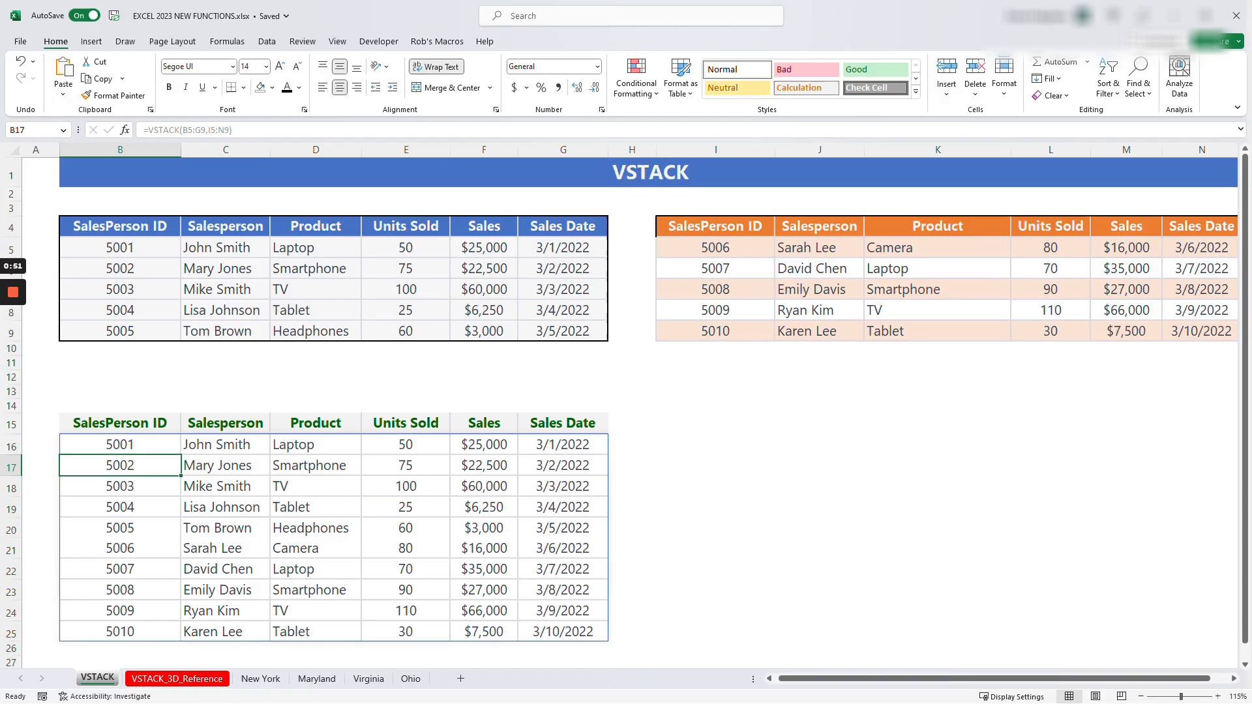
- Examine the table headers and data layout on the New York, Maryland and Virginia sheets
left_click(406, 378)
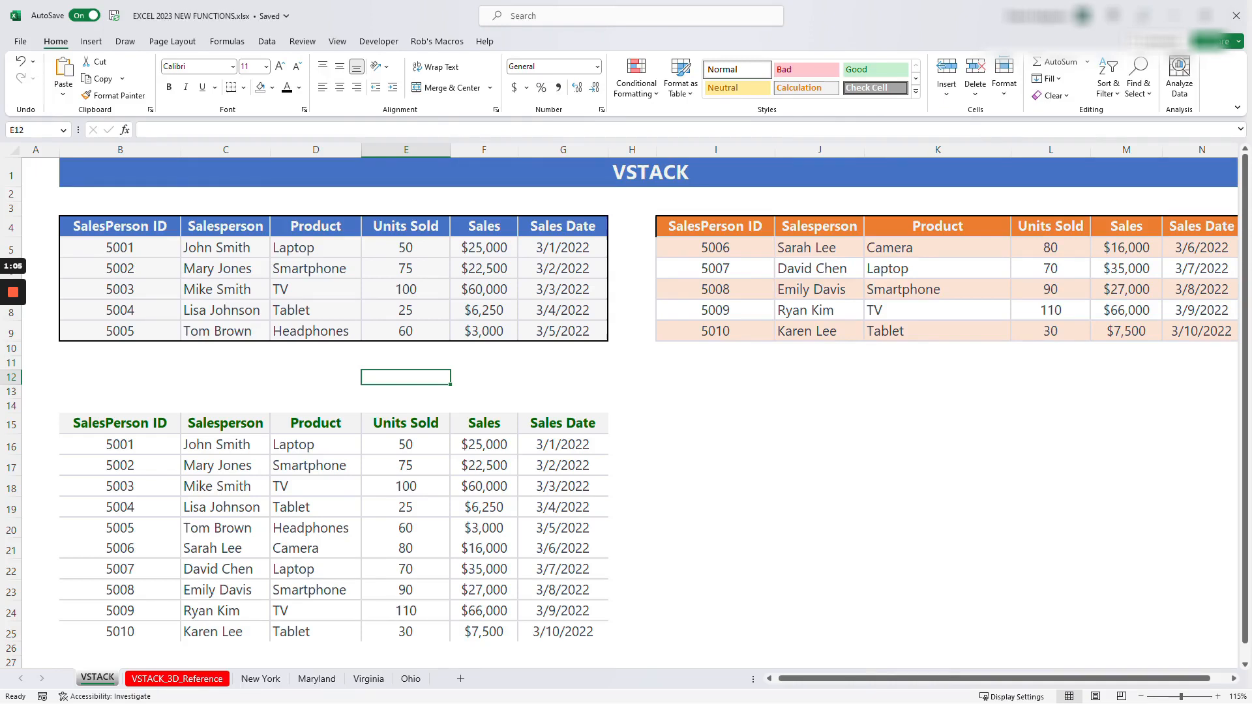
left_click(716, 570)
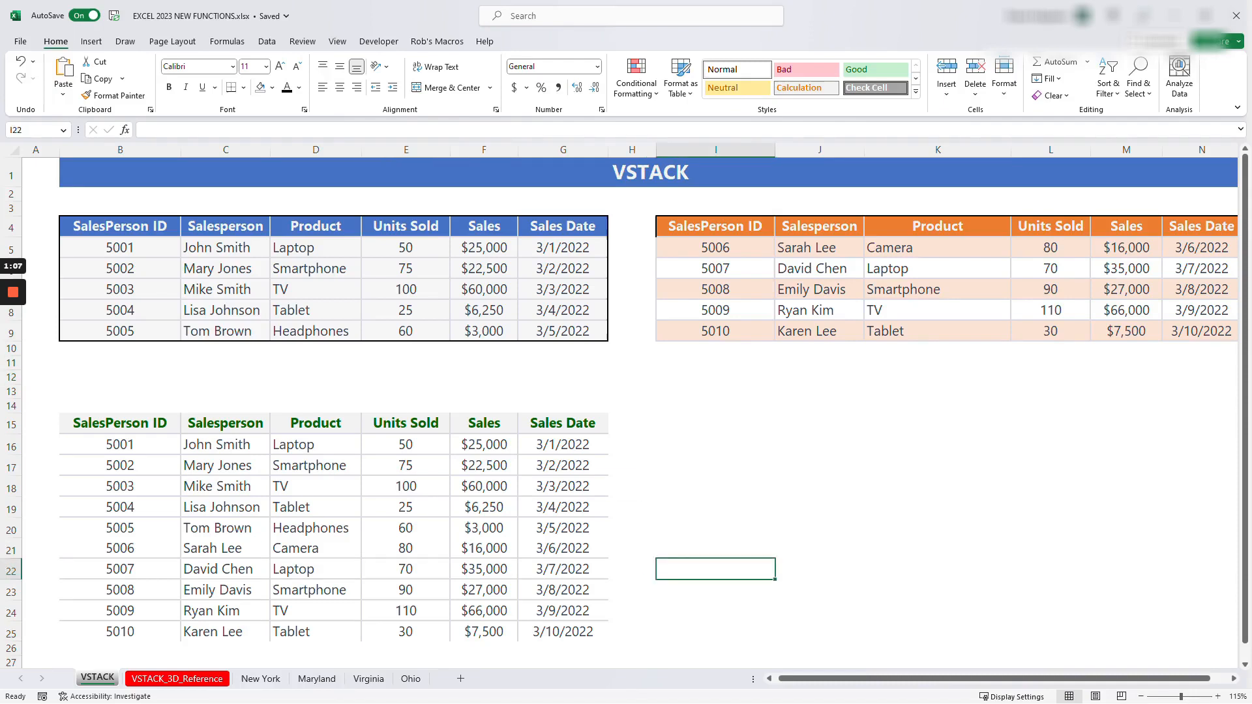
left_click(260, 680)
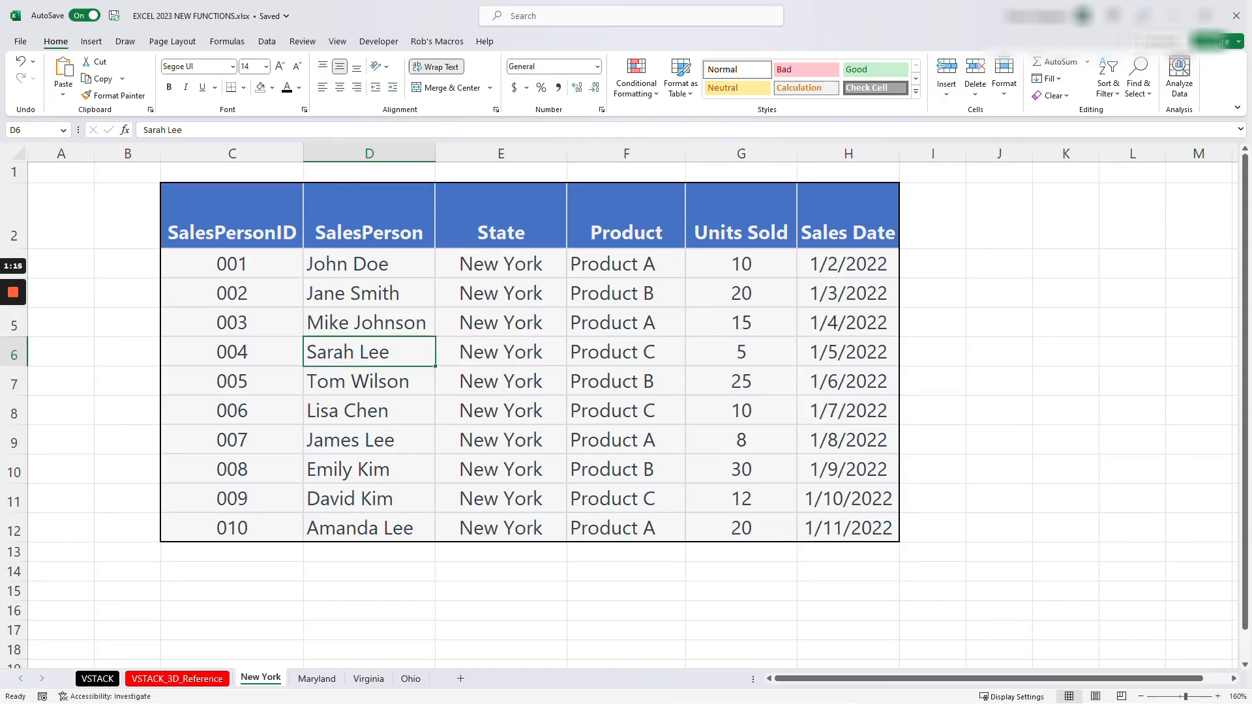
left_click(232, 219)
left_click(369, 219)
left_click(501, 218)
left_click(626, 218)
left_click(742, 219)
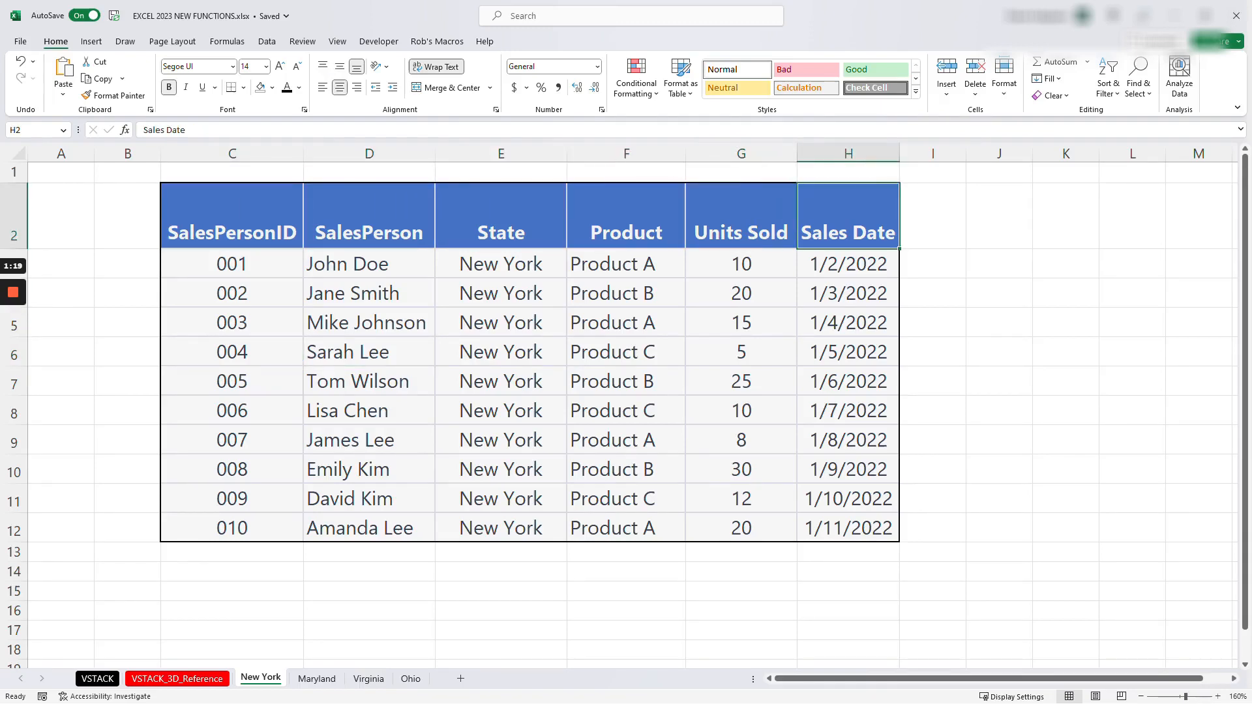
left_click(317, 680)
left_click(370, 680)
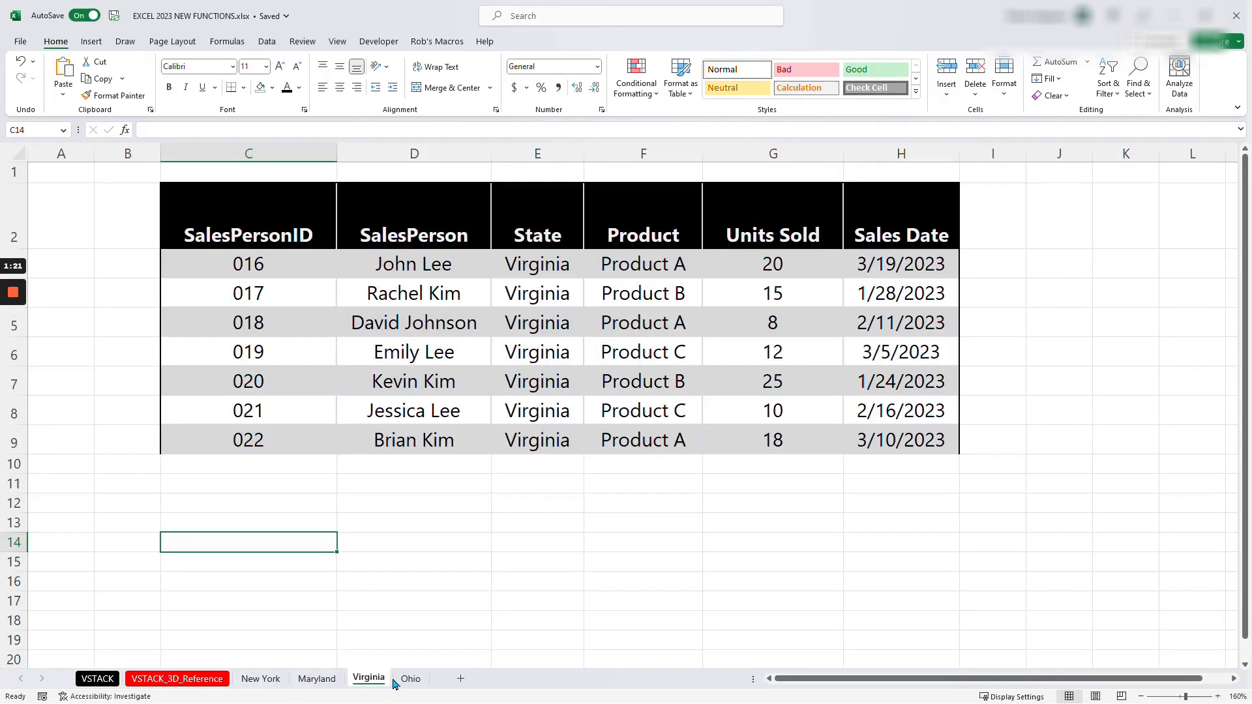
left_click(249, 293)
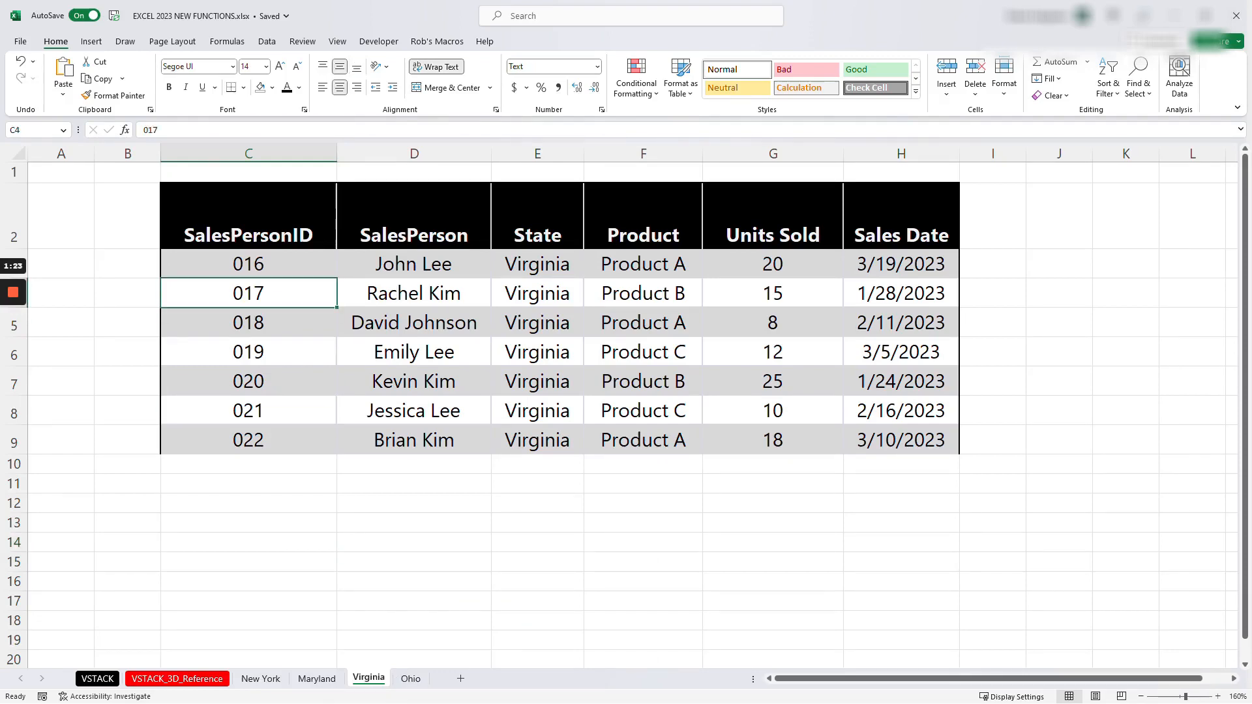
left_click(415, 523)
left_click(248, 504)
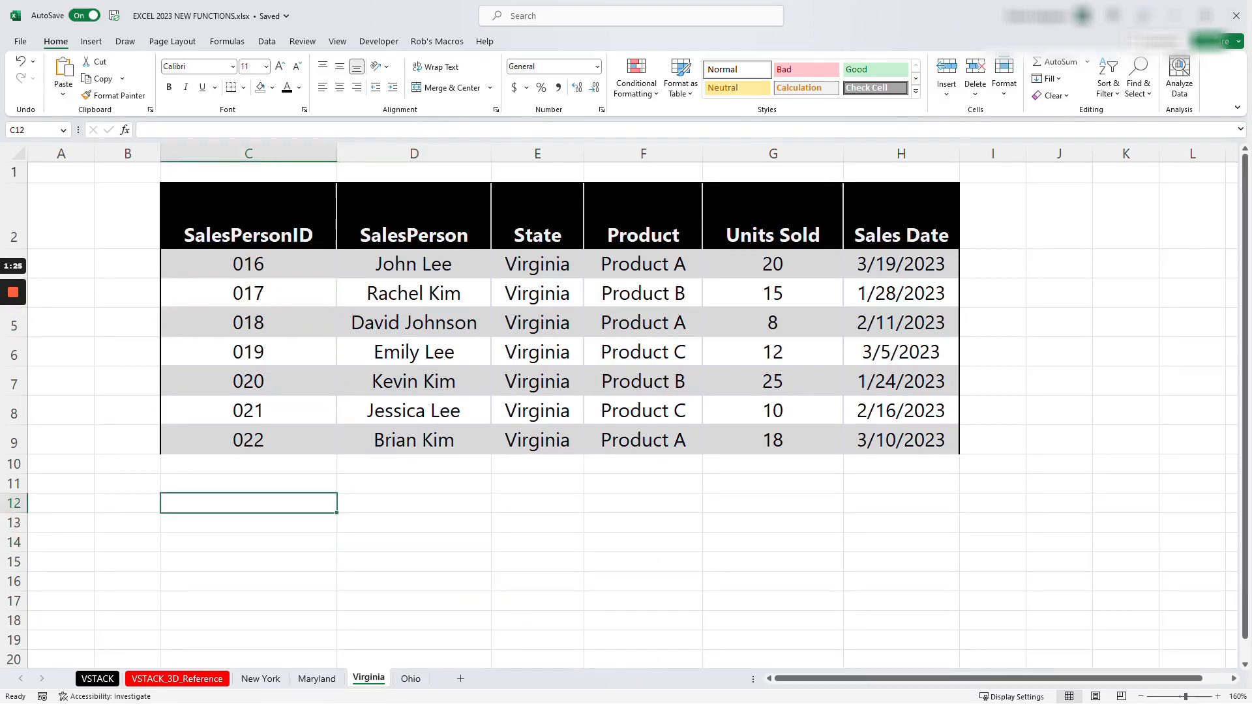
- Start a VSTACK formula in cell C3 of the VSTACK_3D_Reference sheet, moving its argument hint away from the headers
left_click(165, 683)
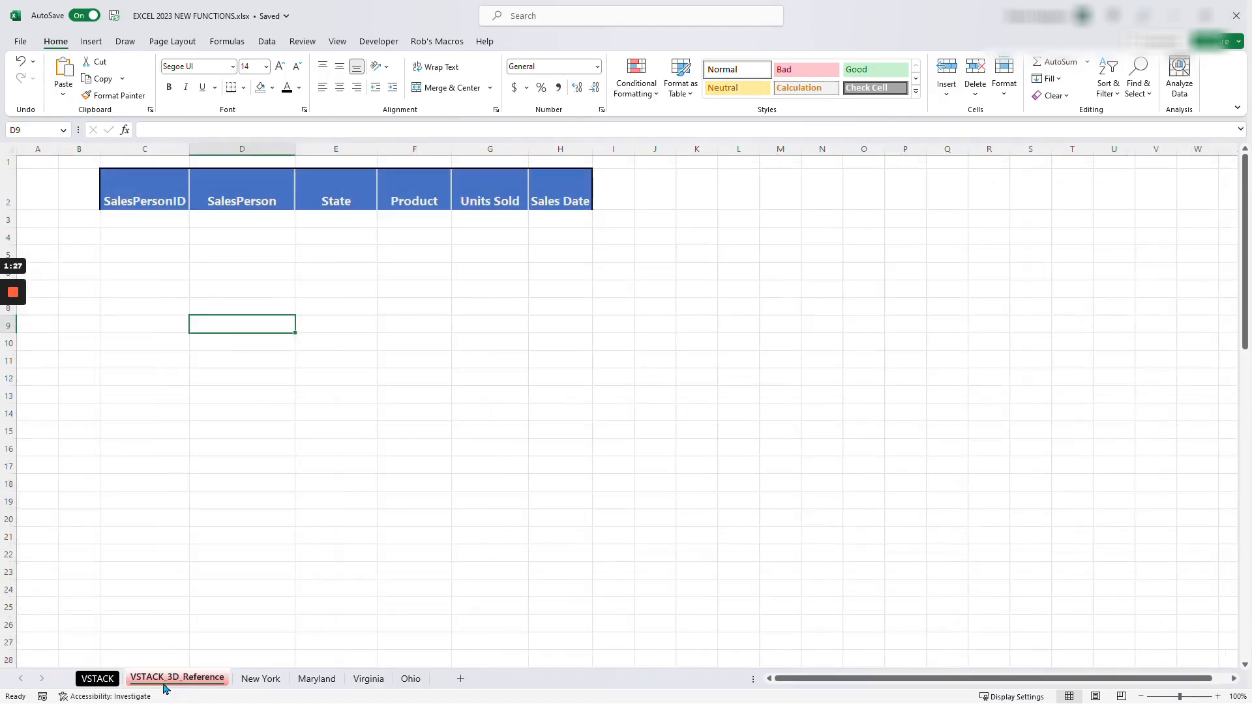
left_click(145, 219)
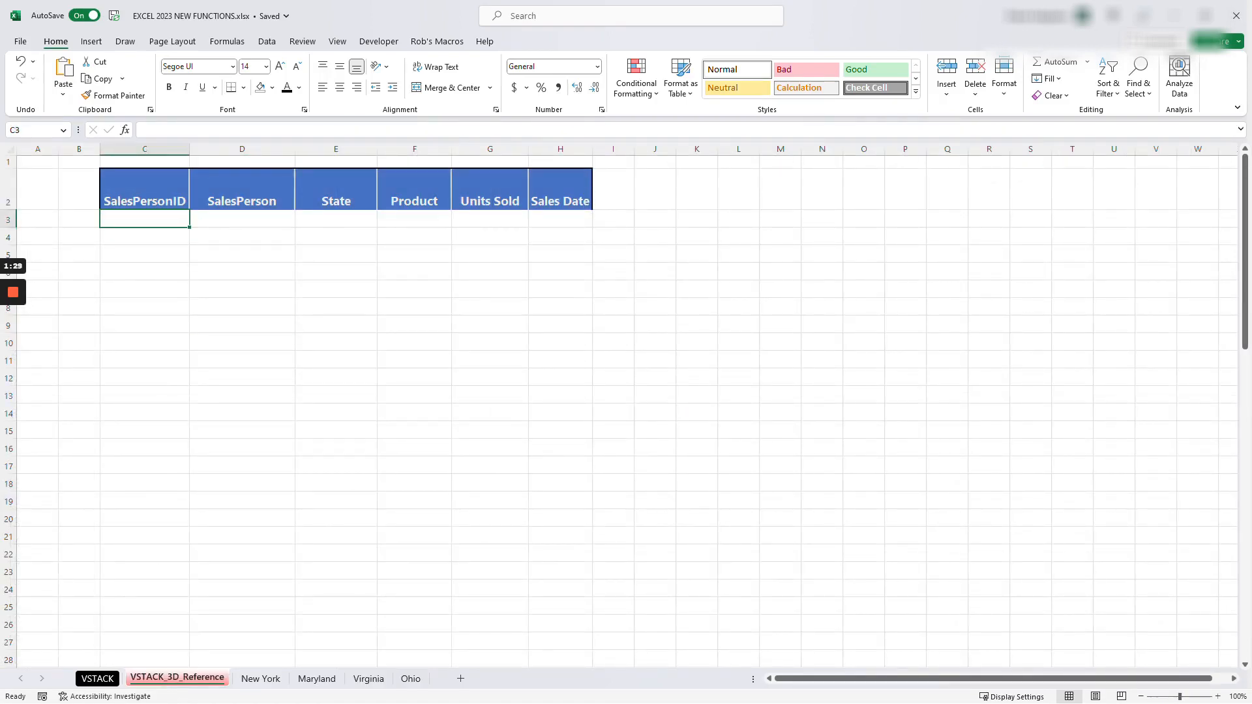
type("=v")
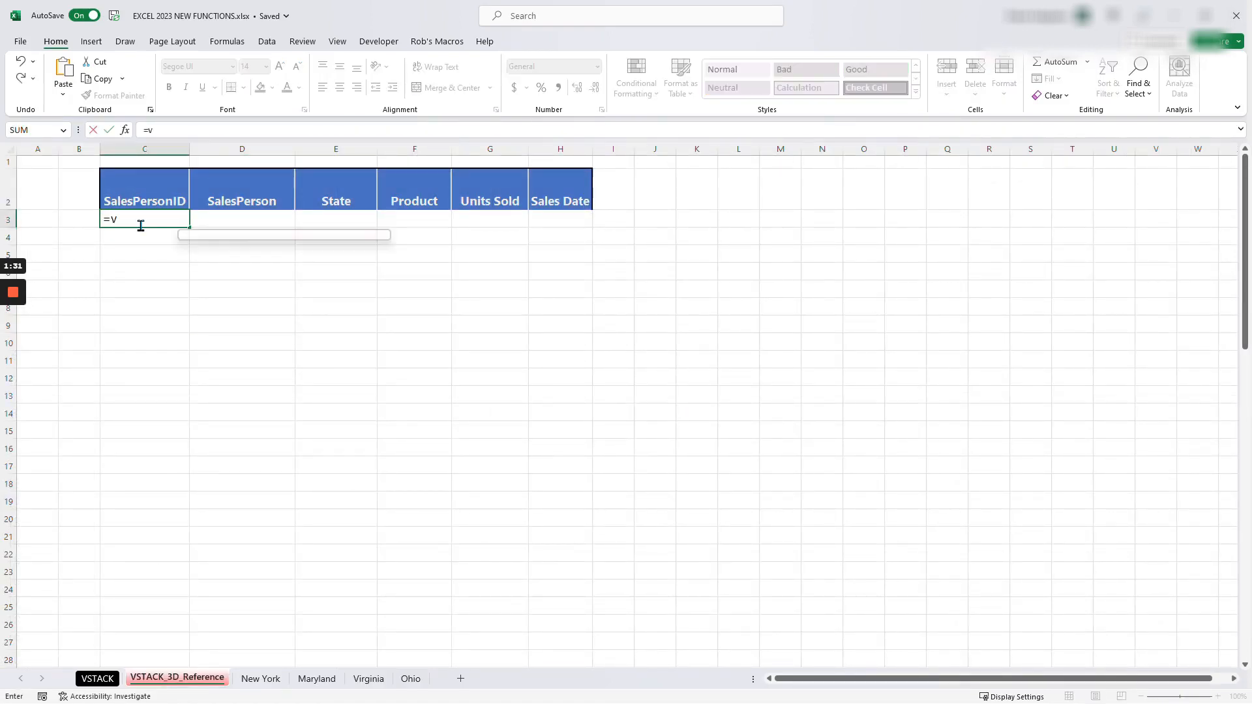
type("tsa")
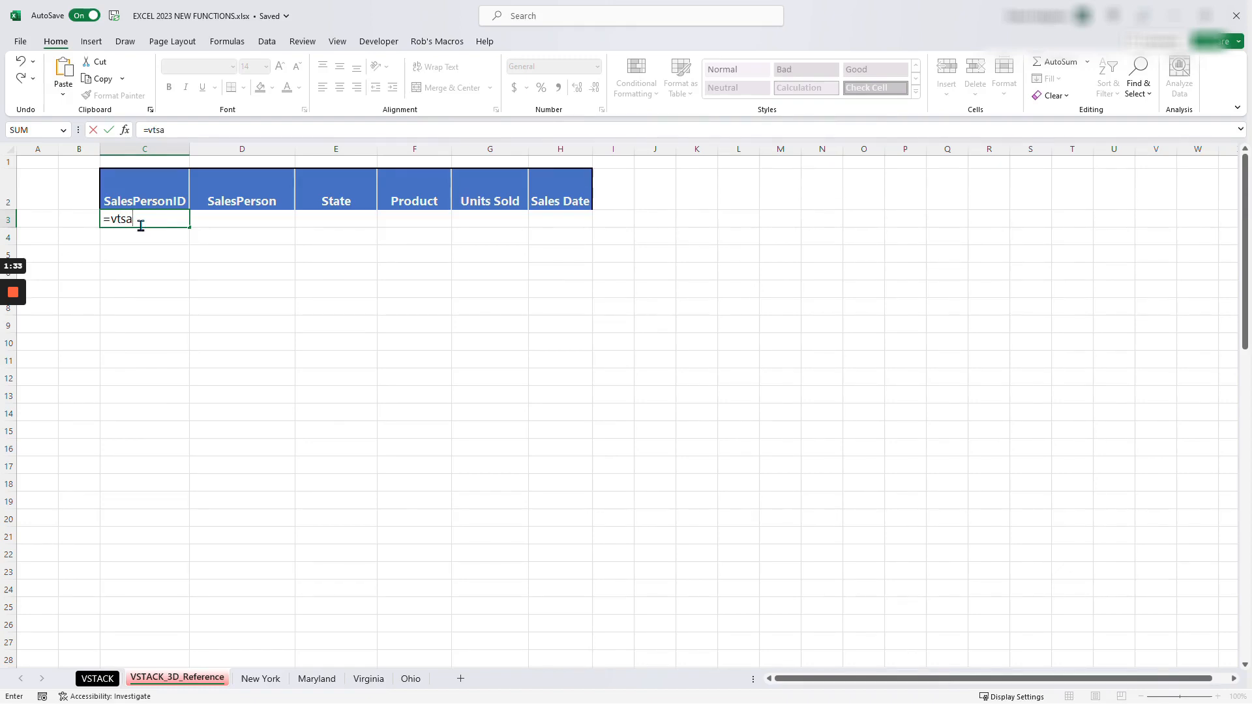
key("BackSpace")
key("BackSpace")
key("BackSpace")
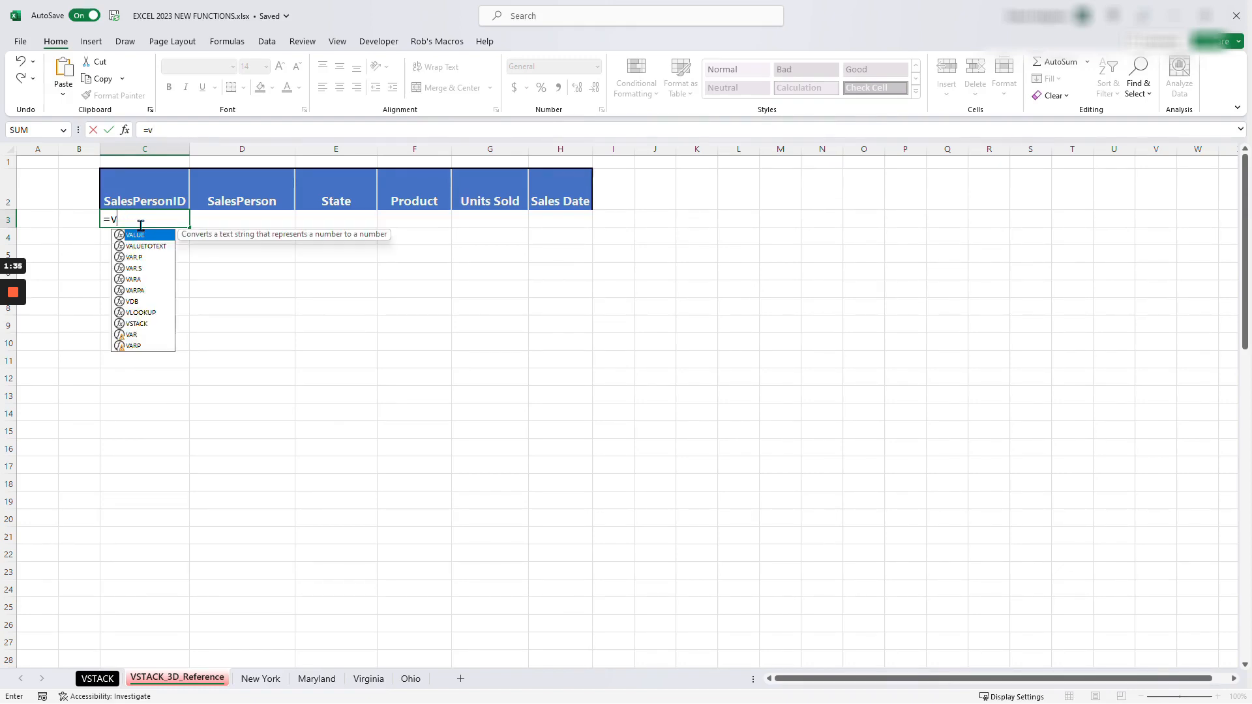
type("stac")
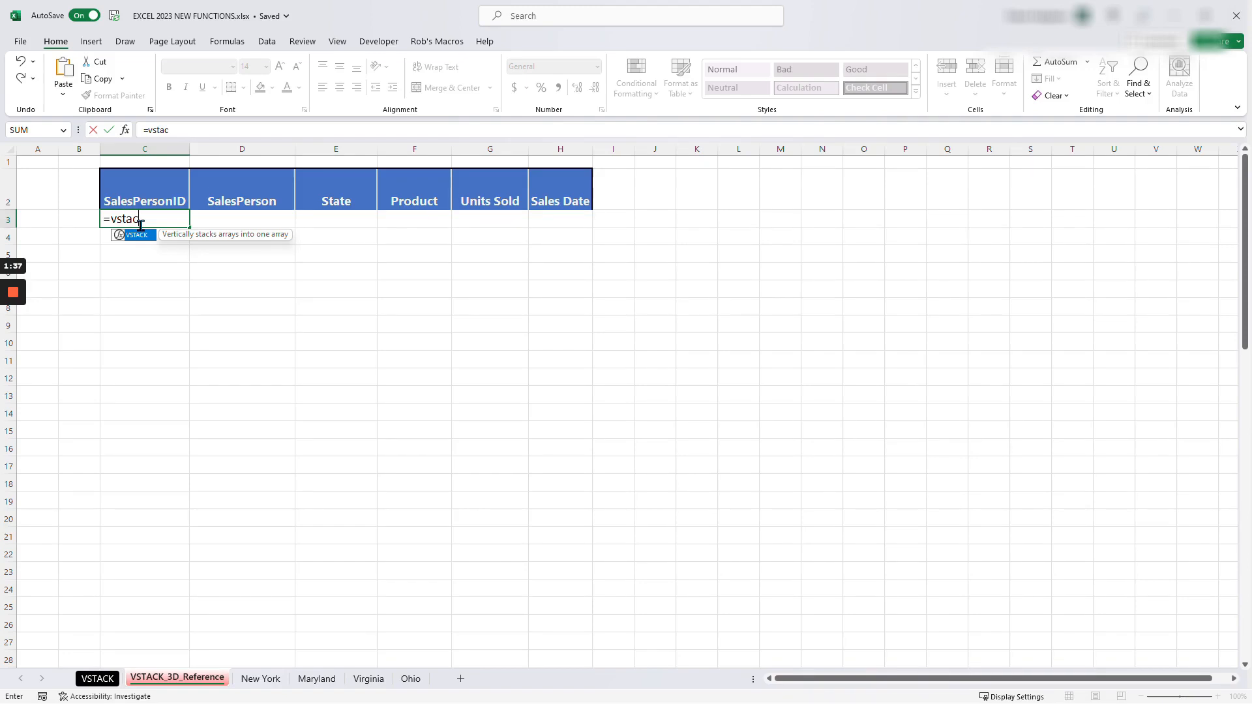
key("Tab")
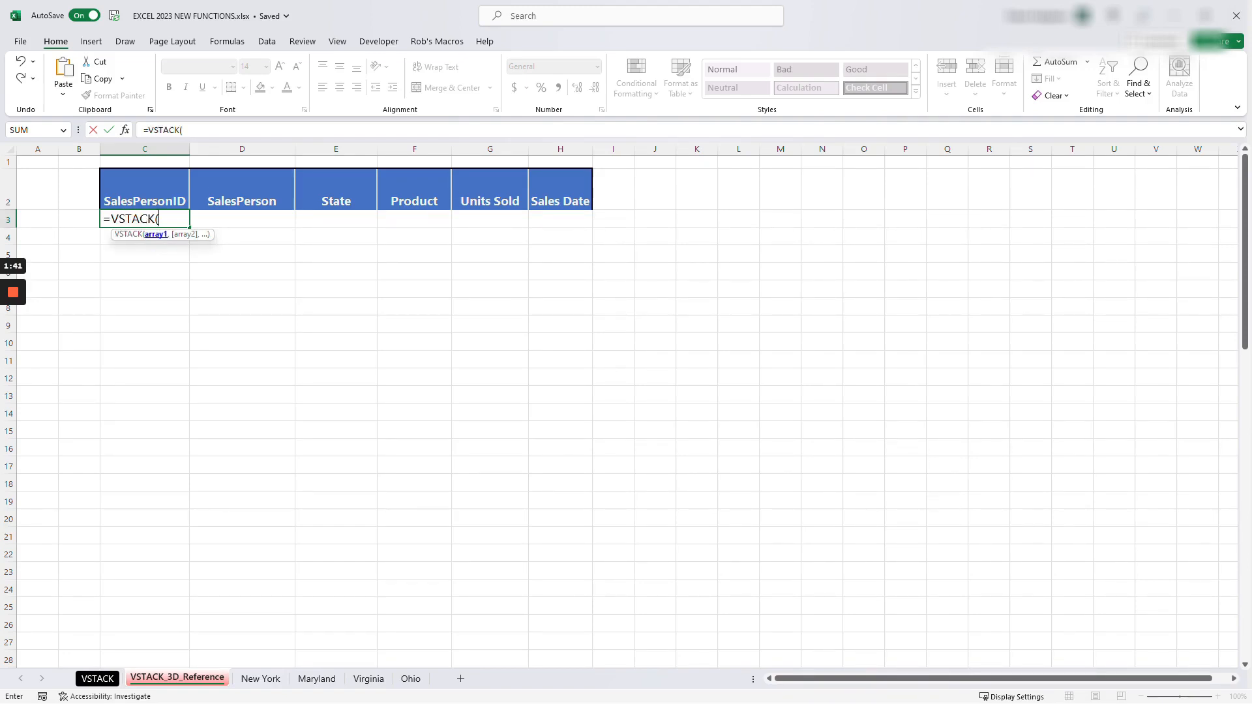
left_click_drag(155, 238, 852, 241)
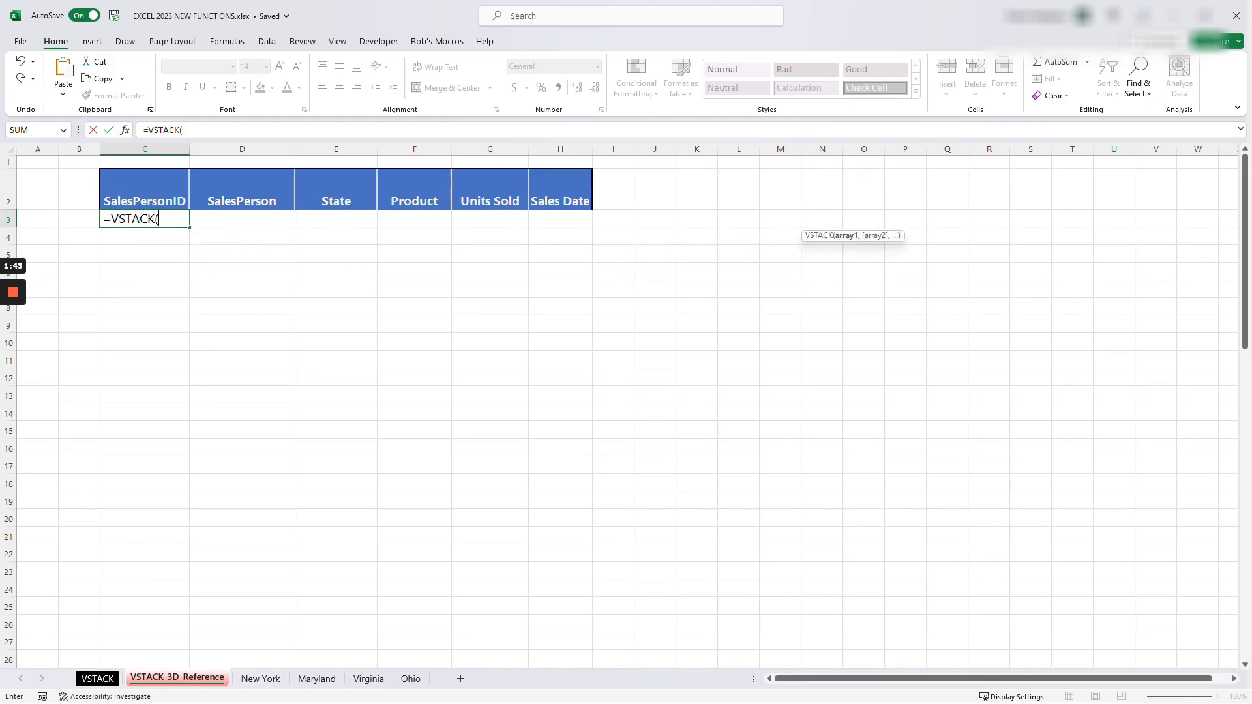
- Add the range C3:H12 of the New York sheet as the first array of the VSTACK formula
left_click(260, 679)
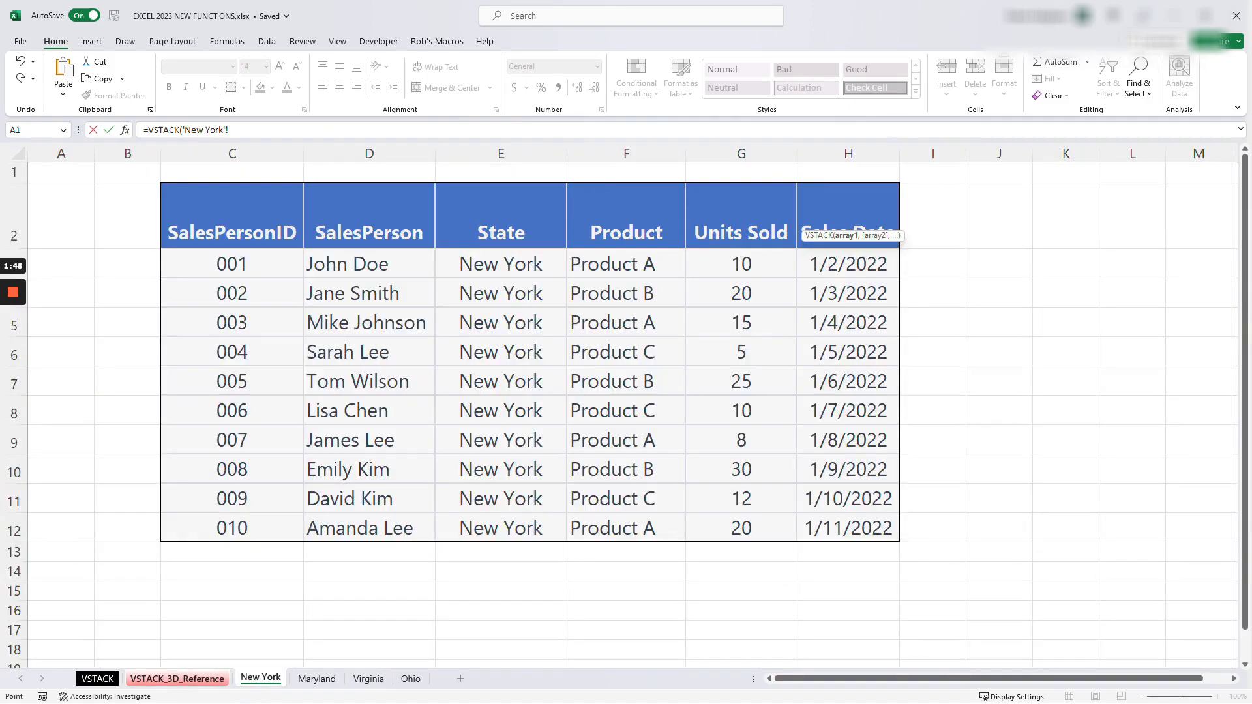
left_click(232, 264)
key("ctrl+shift+Right")
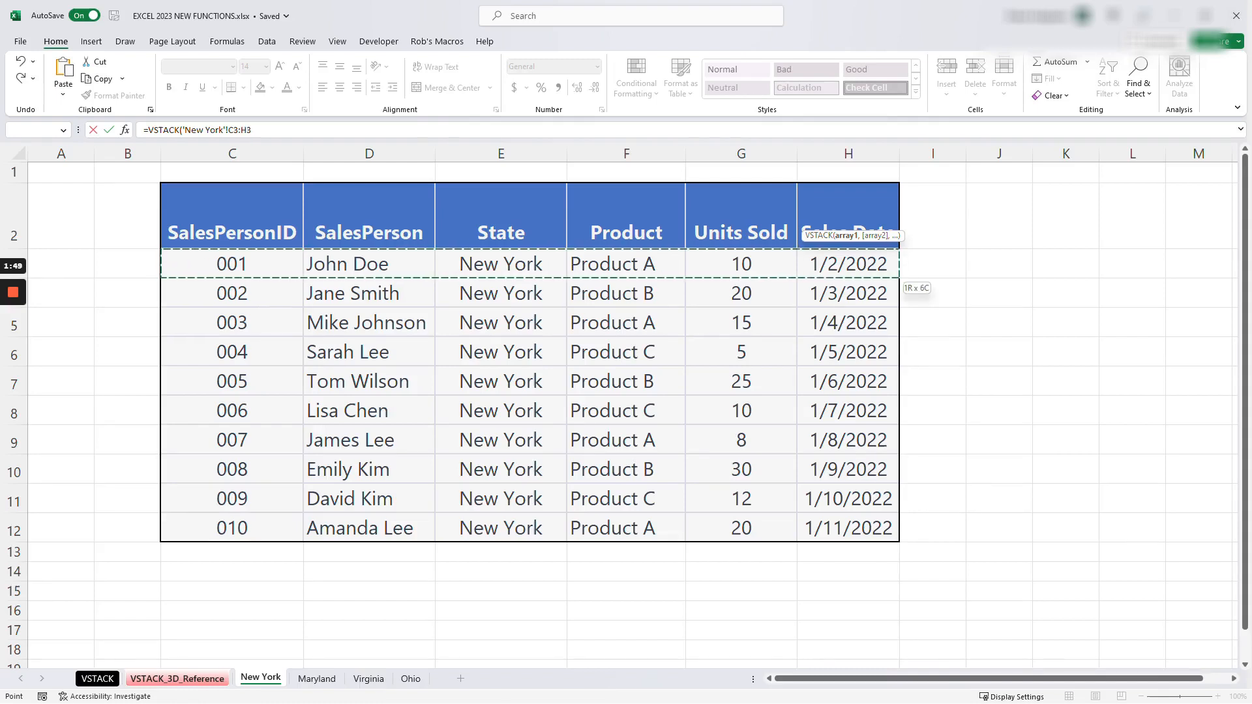
key("ctrl+shift+Down")
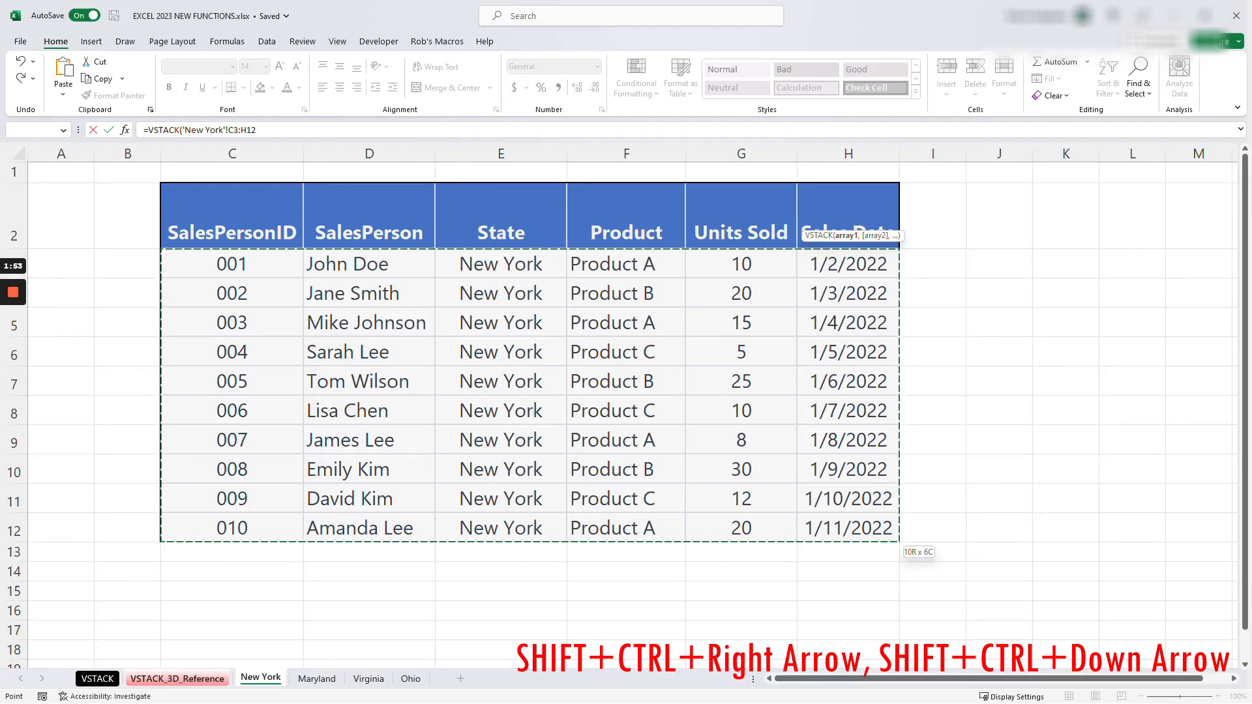
key("F2")
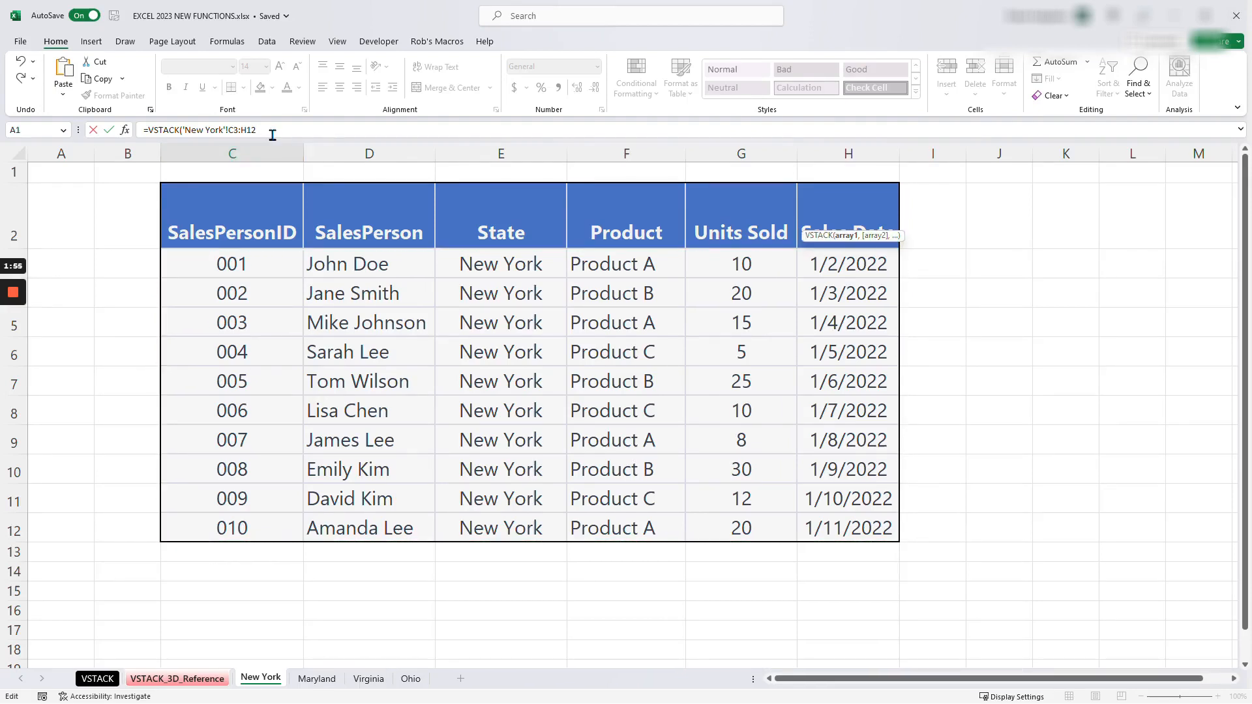
type(",")
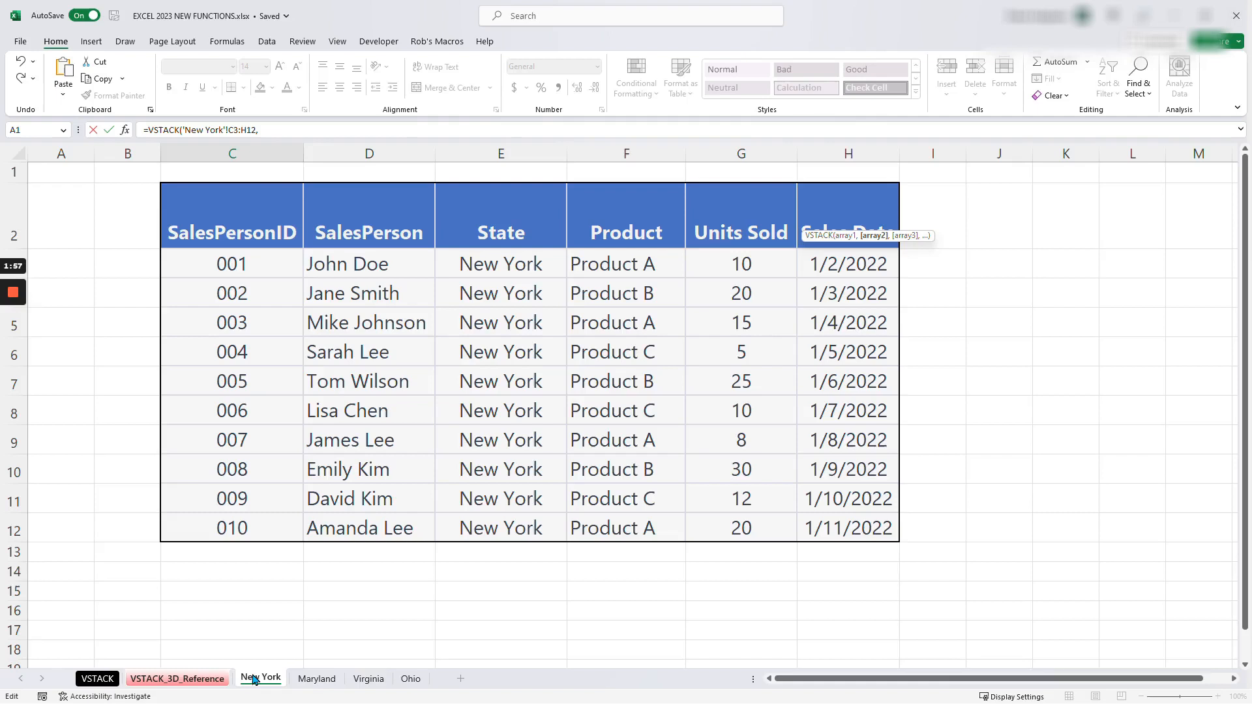
- Add the range C3:H7 of the Maryland sheet as the second array
left_click(317, 679)
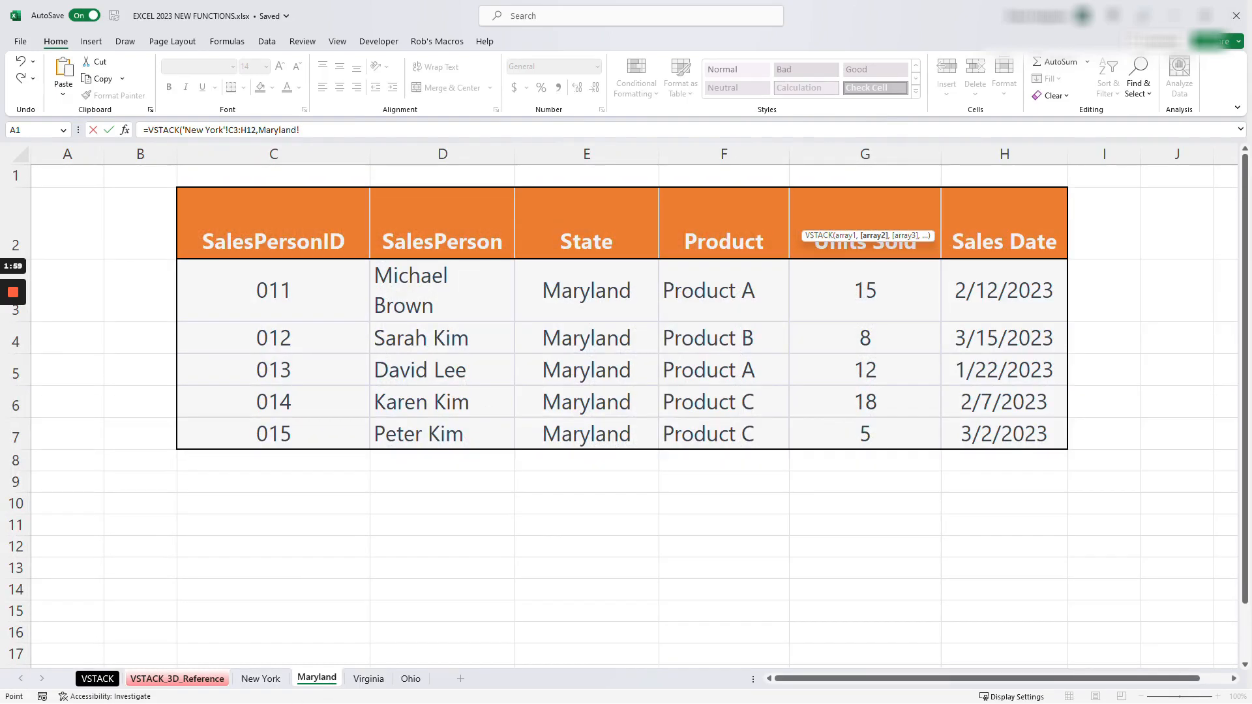
left_click_drag(362, 262, 1067, 443)
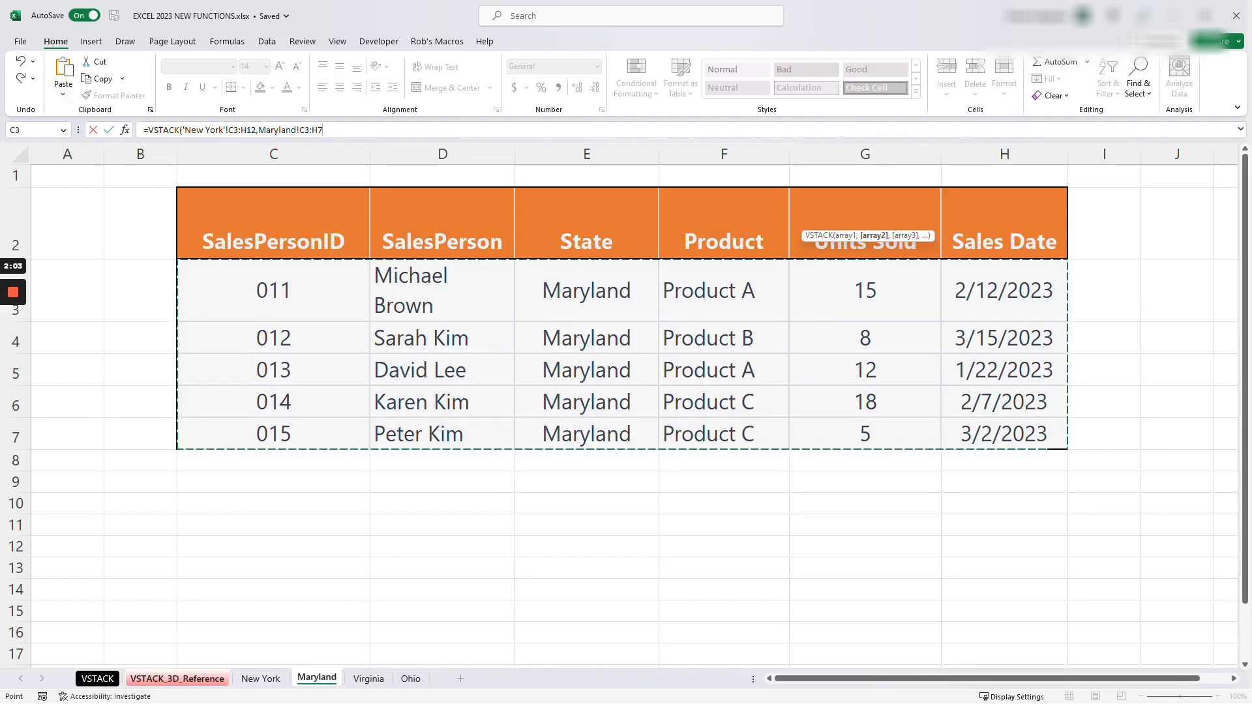
type(",")
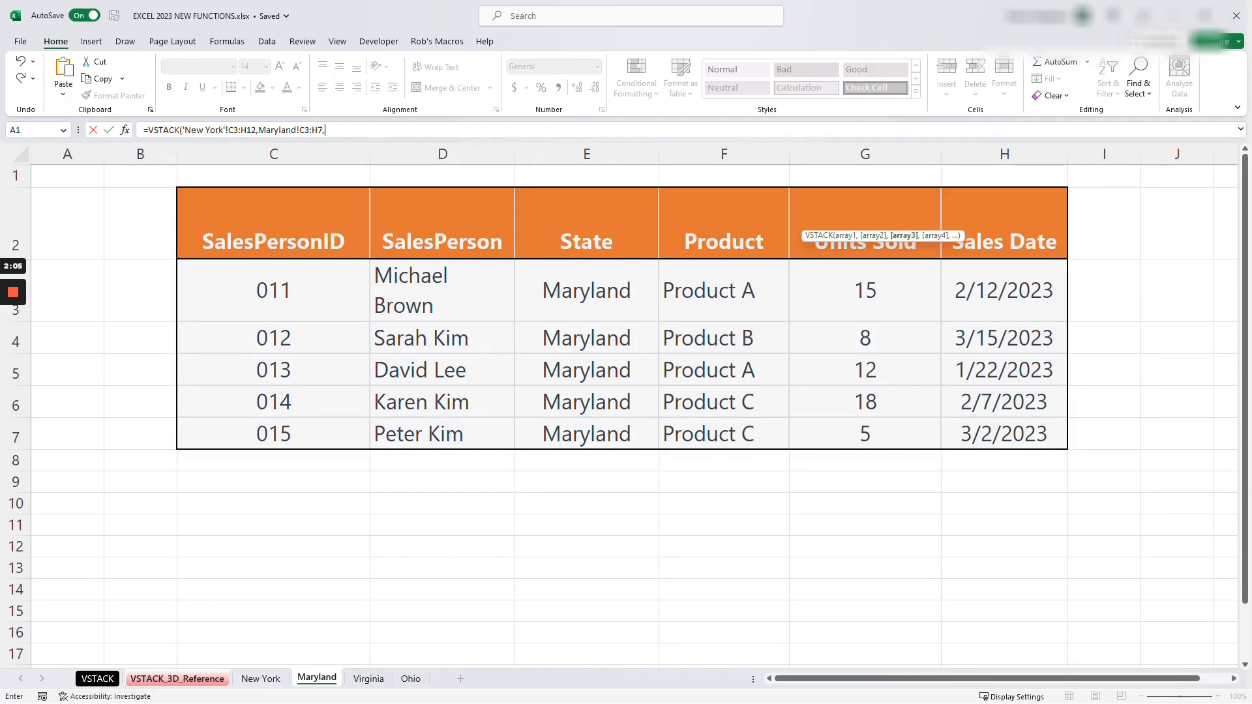
- Try to add the range C3:H9 of the Virginia sheet as the third array
left_click(369, 679)
left_click_drag(330, 271, 979, 461)
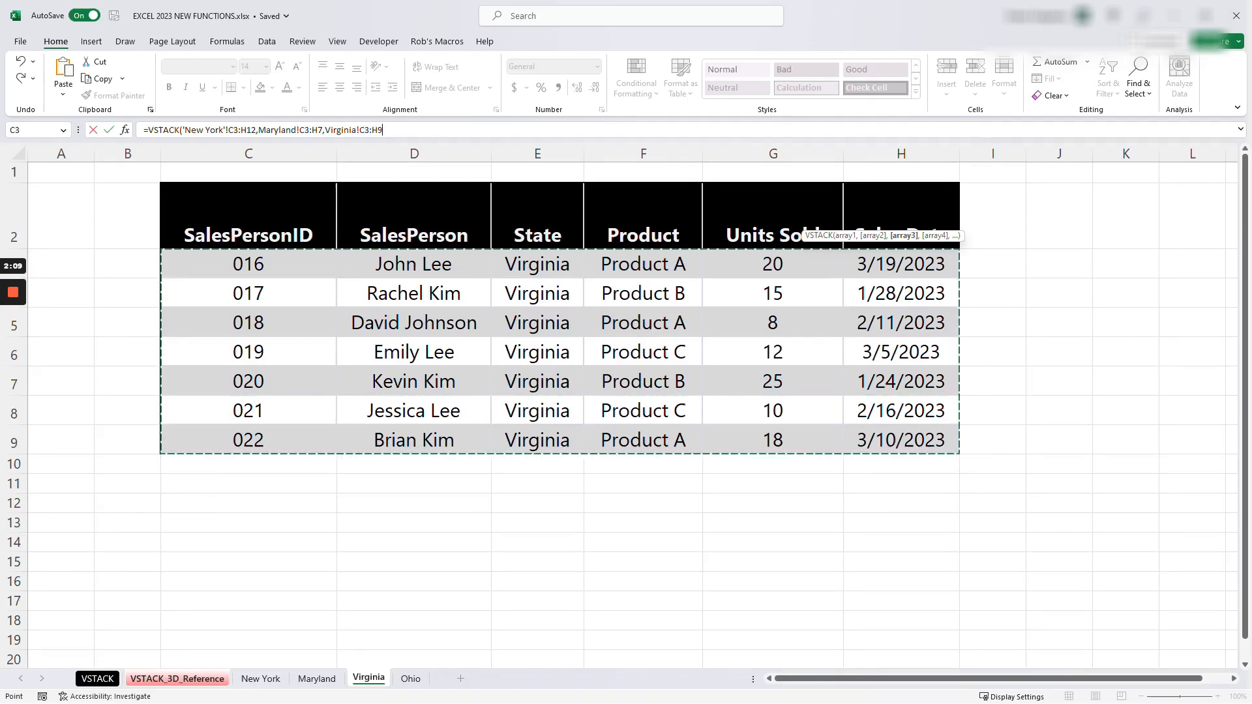
left_click(901, 441)
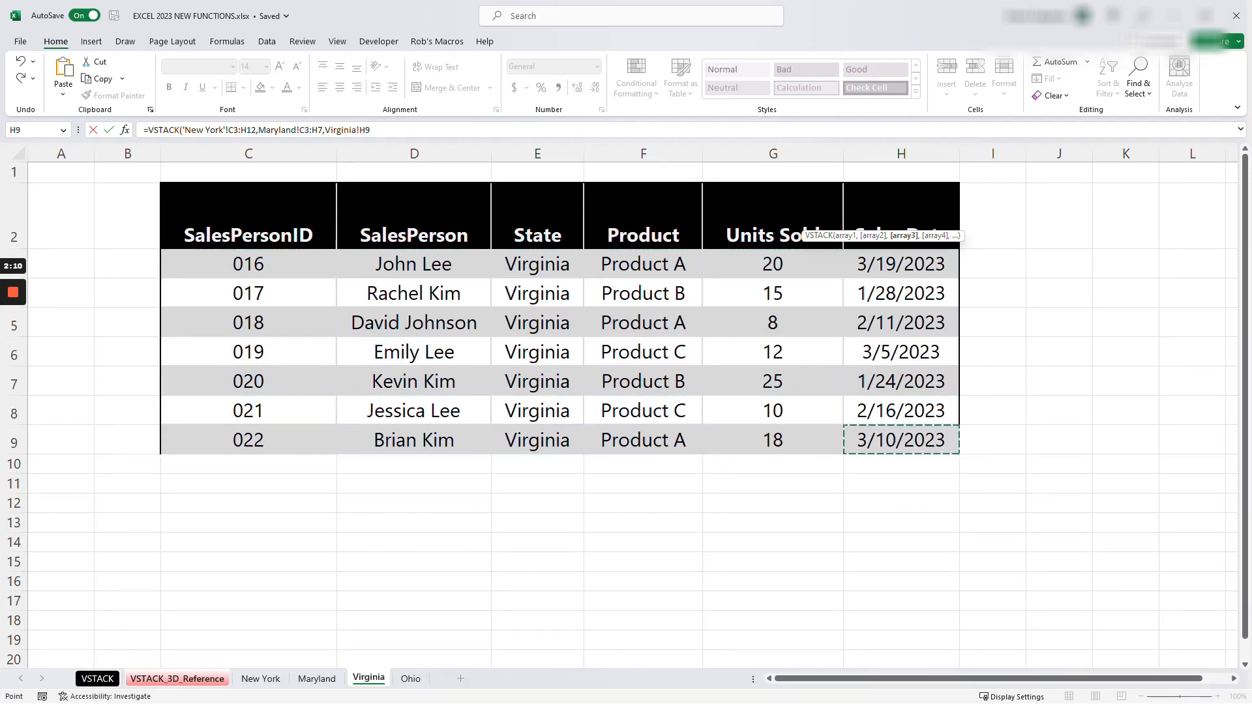
- Reference the Ohio sheet's data table, Table4, as the third array and close the formula's parenthesis
left_click(404, 679)
left_click_drag(235, 262, 942, 626)
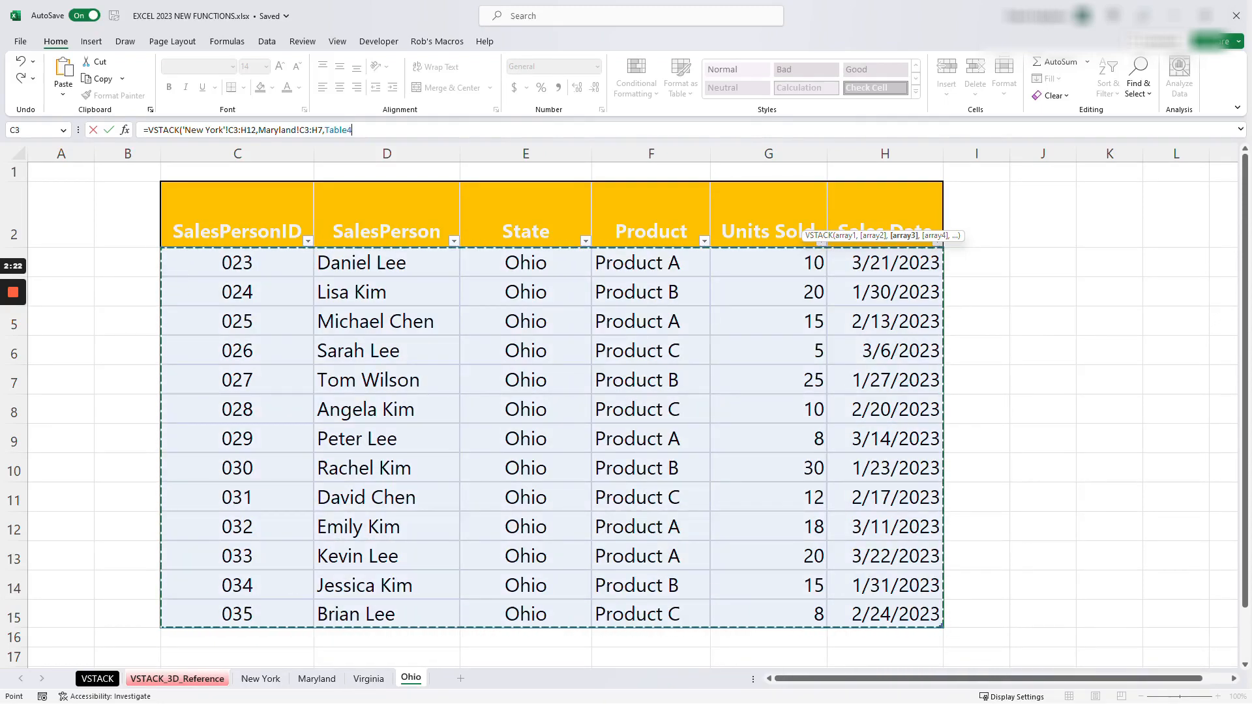
type(")")
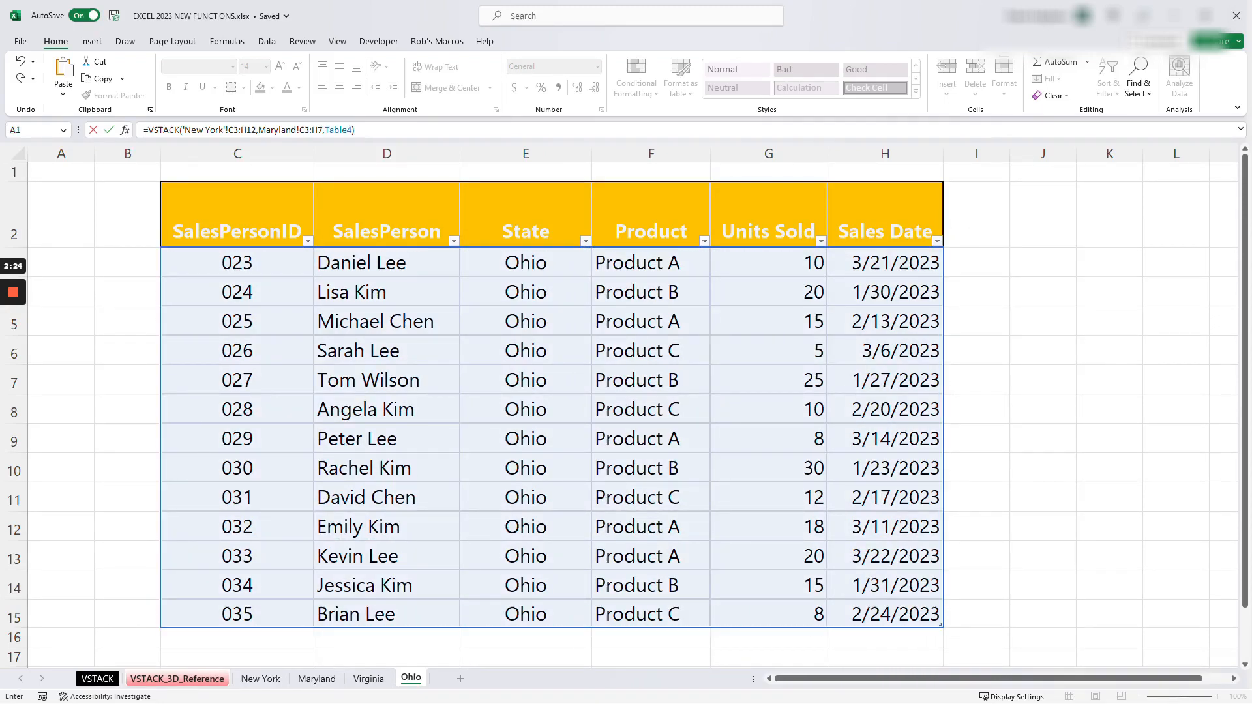
- Enter the three-array VSTACK formula and examine the combined New York, Maryland and Ohio rows
key("Return")
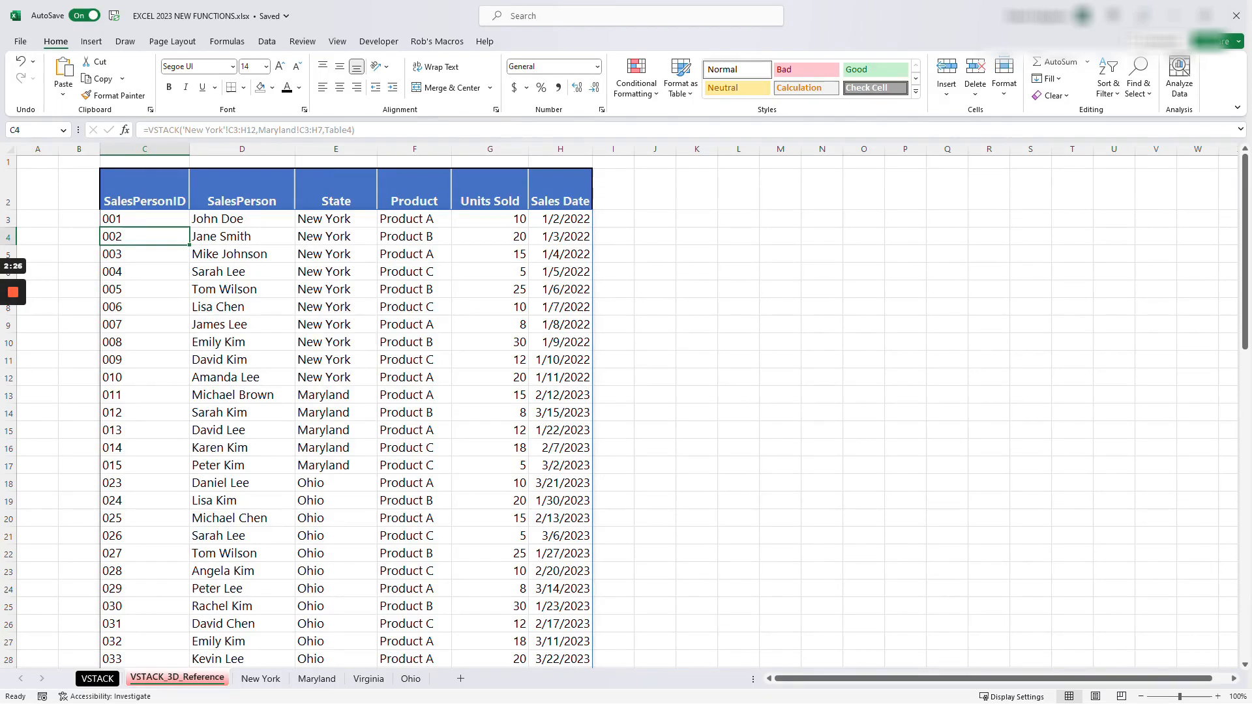
left_click(414, 448)
scroll(415, 448, "down", 5)
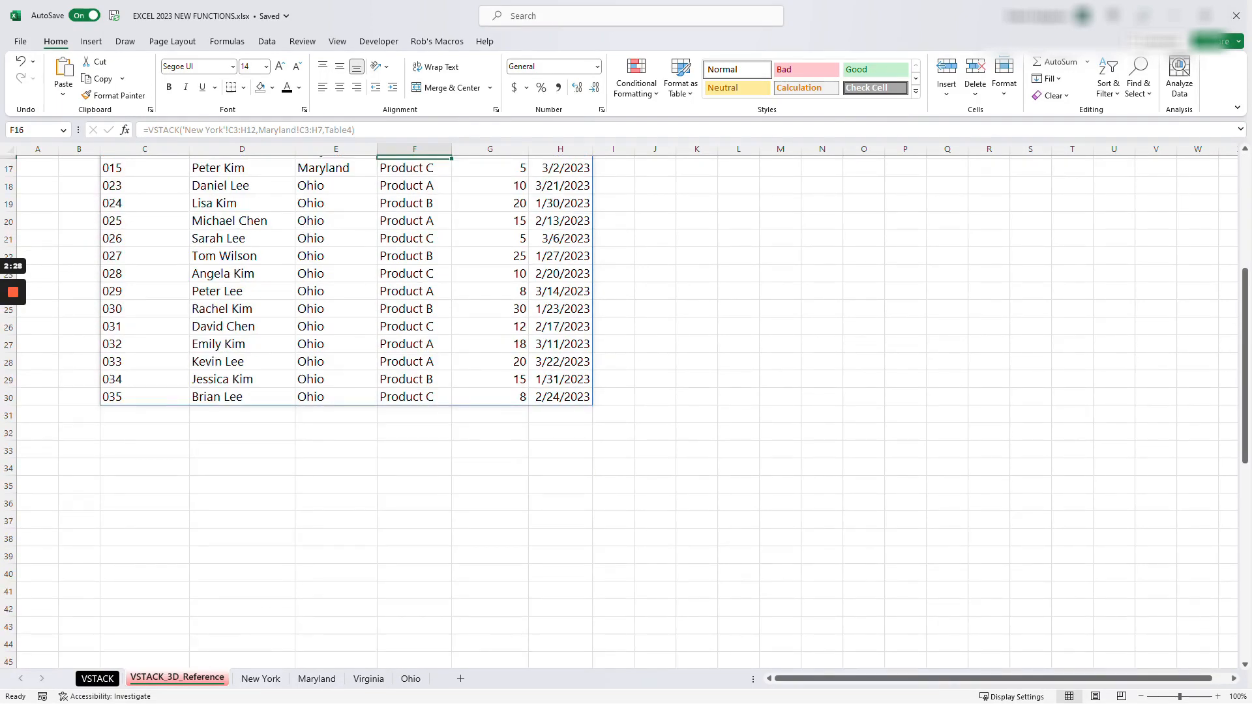
scroll(624, 410, "up", 5)
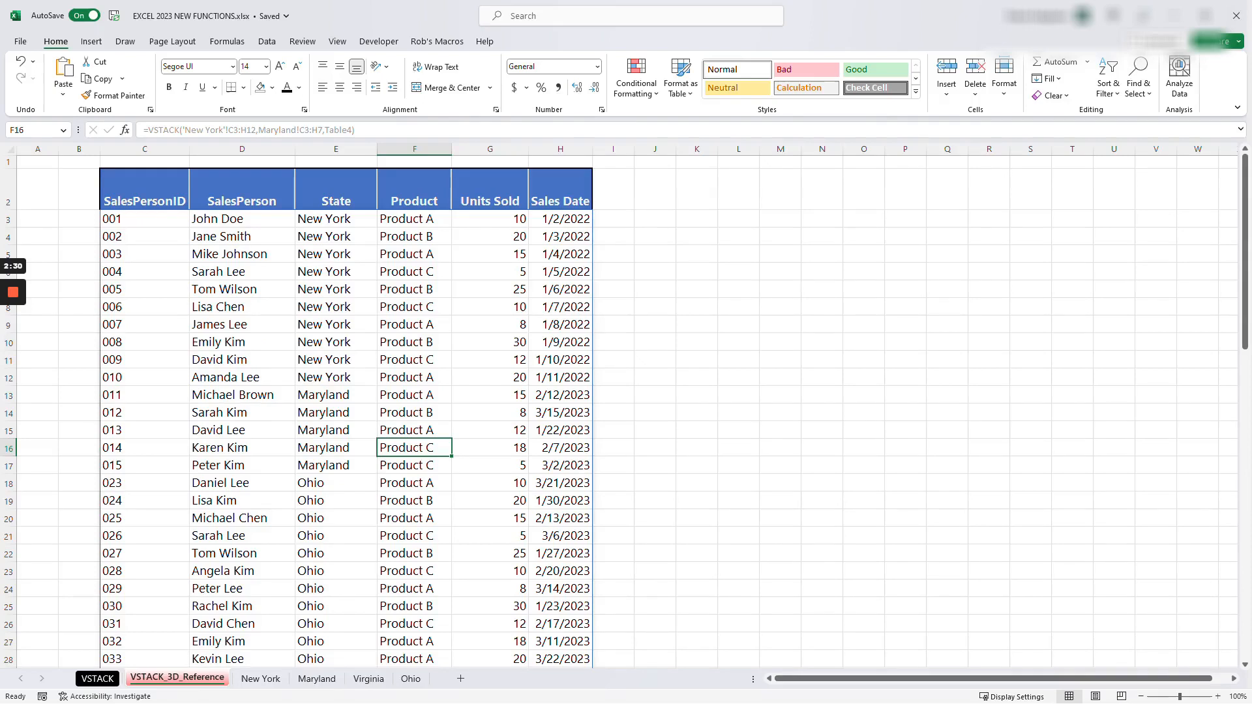
left_click(144, 219)
left_click(144, 360)
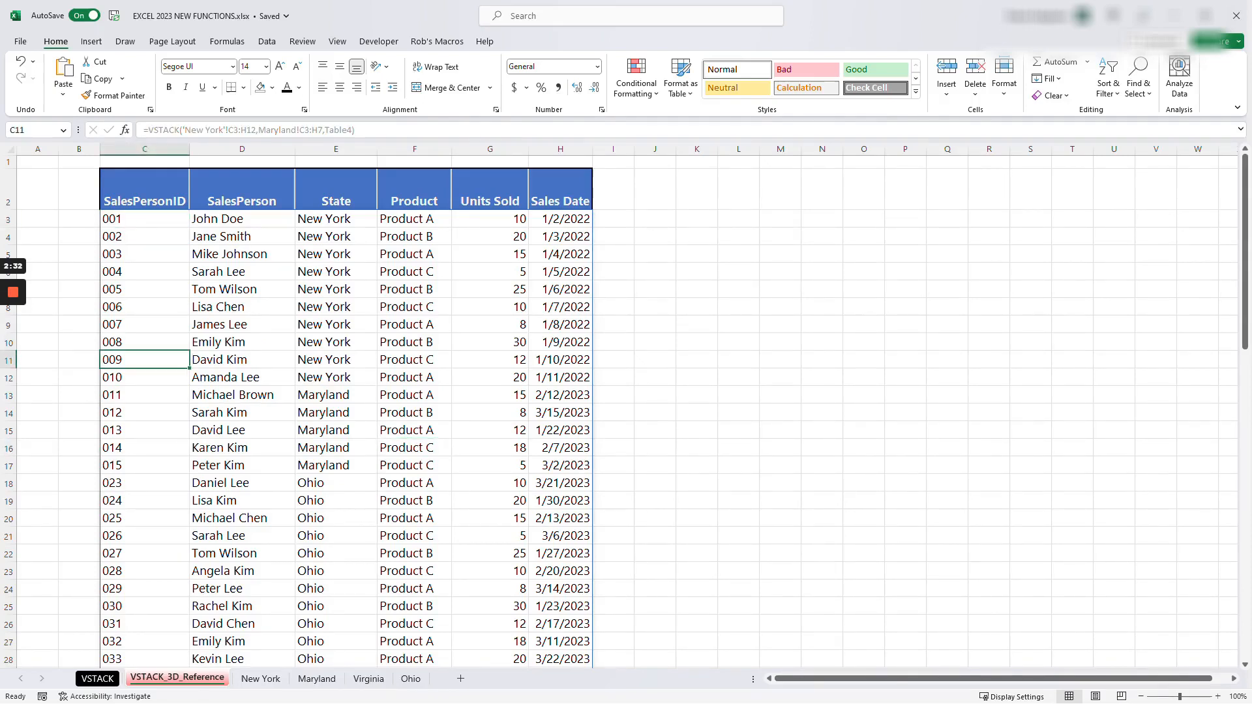
left_click(242, 378)
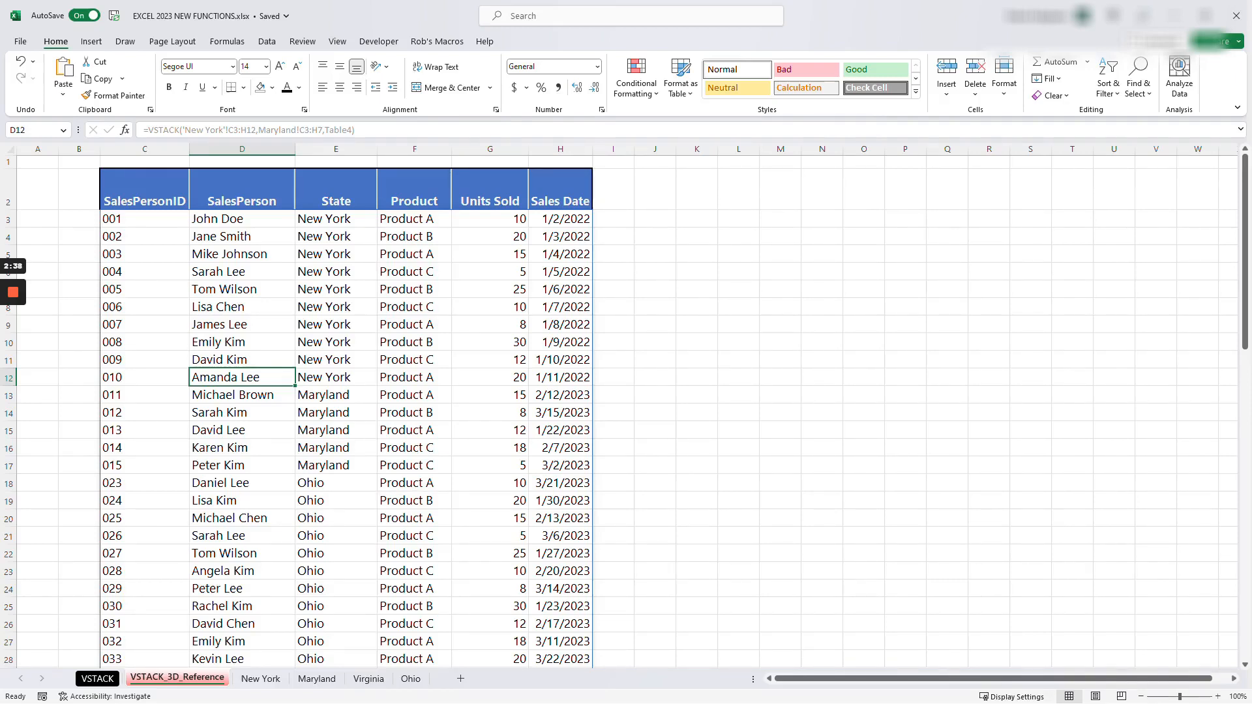
left_click(145, 290)
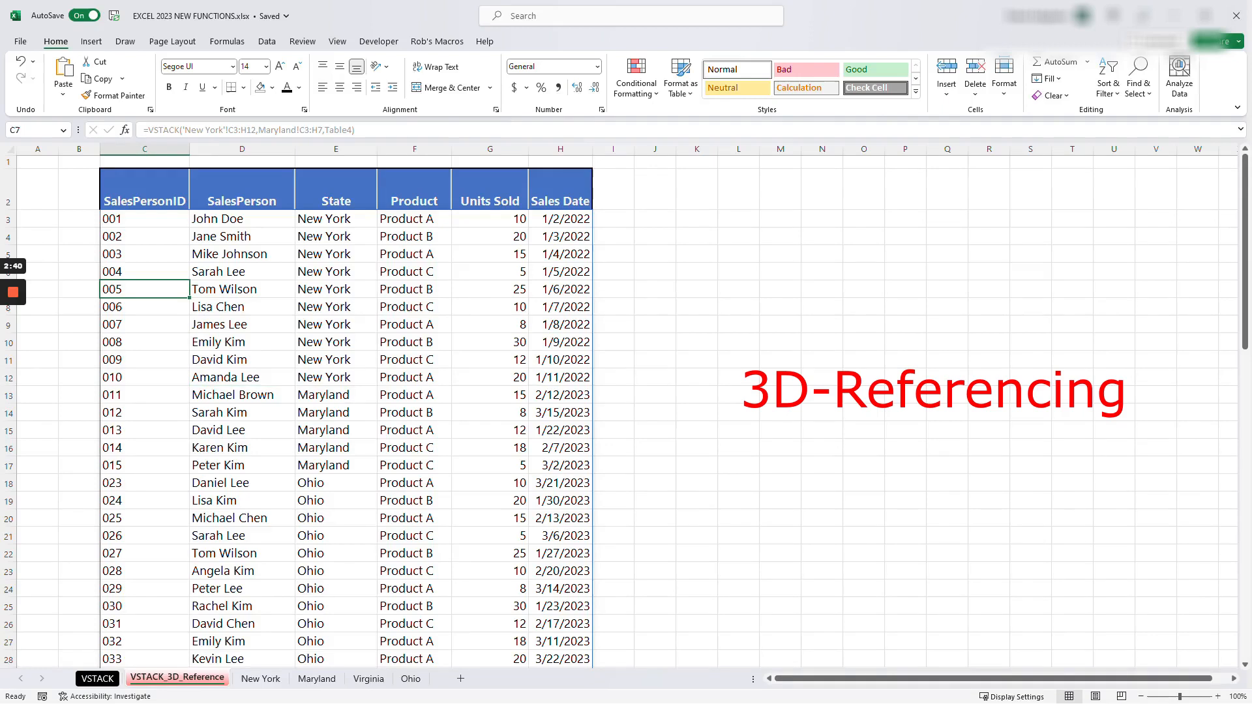
- Clear the stacked VSTACK results from C3:H30, keeping the header row
left_click_drag(144, 219, 561, 219)
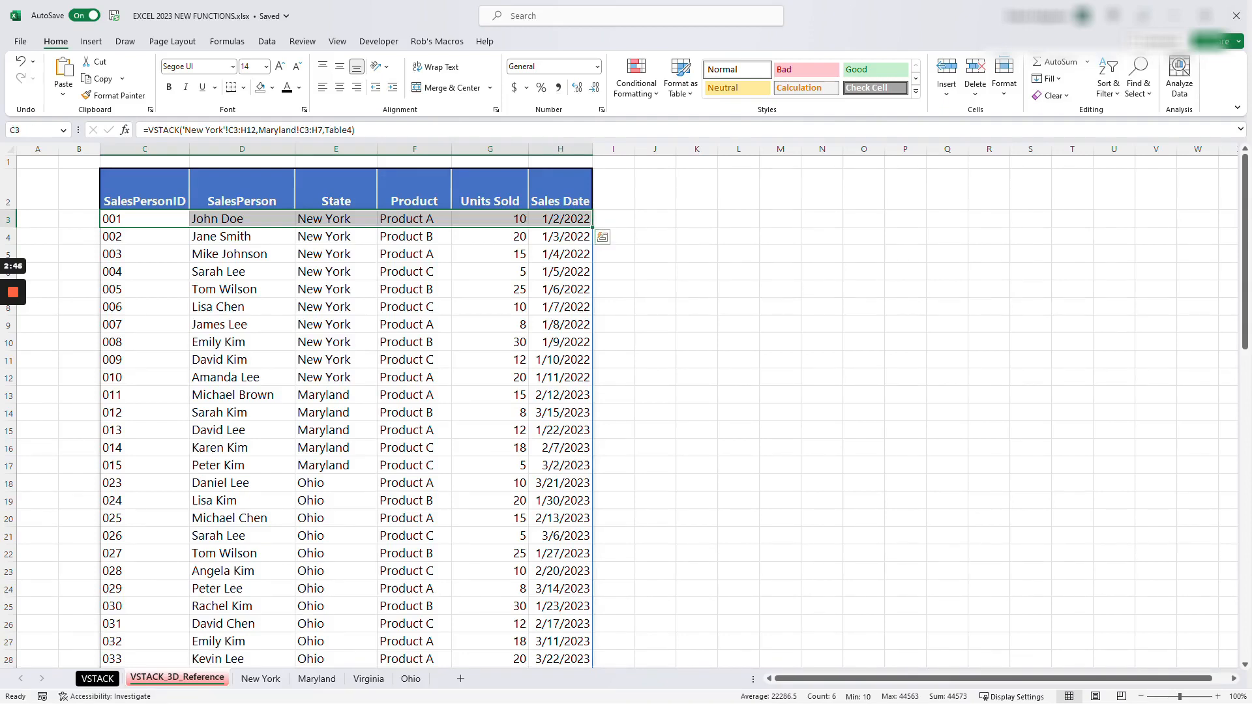
key("ctrl+shift+Down")
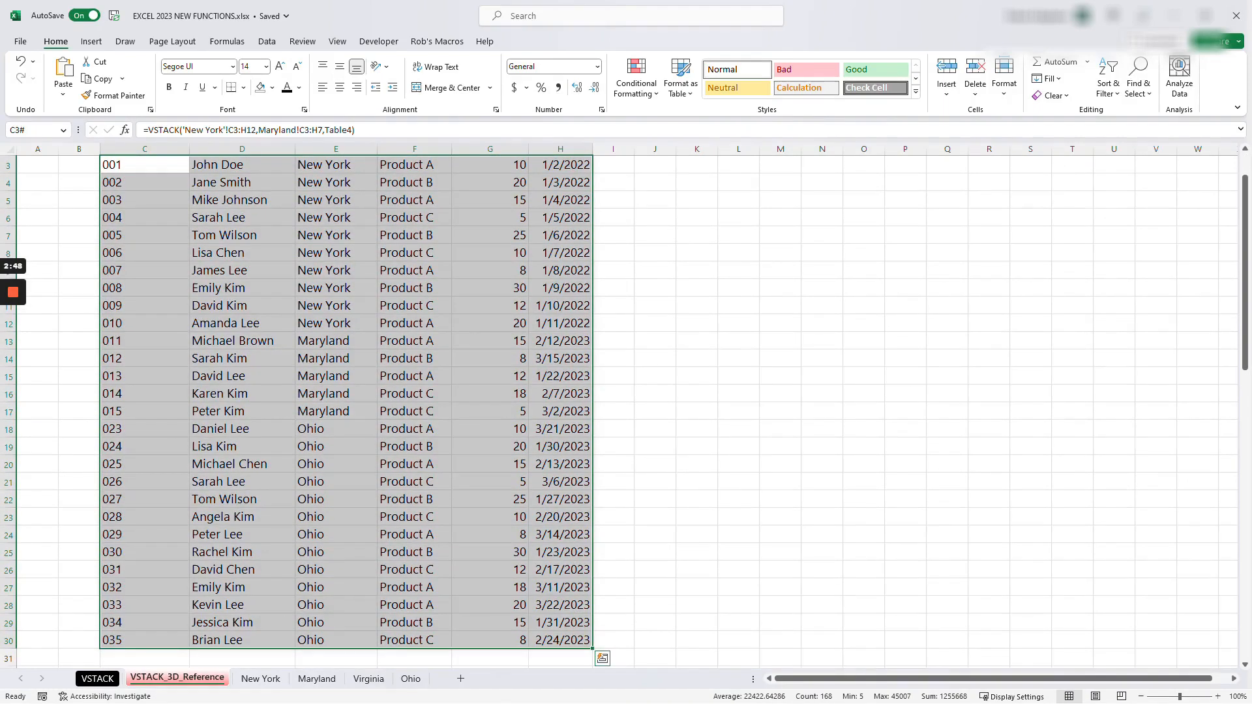
key("Delete")
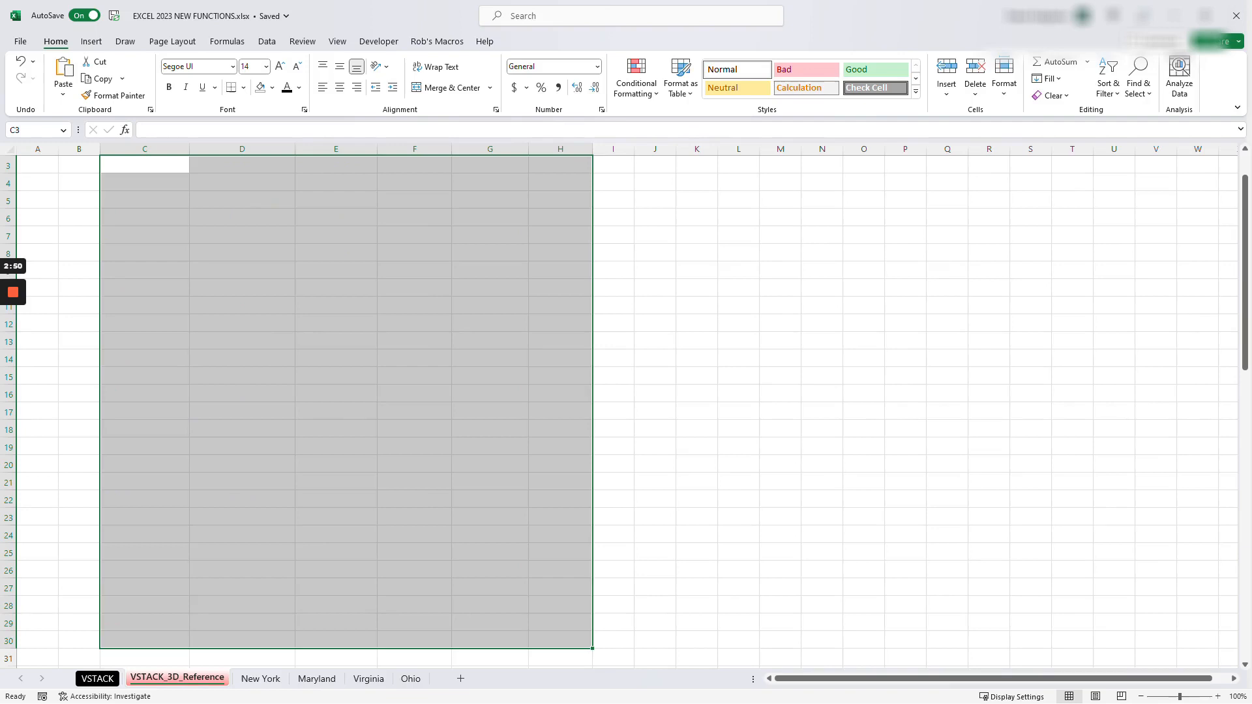
left_click(242, 272)
scroll(242, 271, "up", 1)
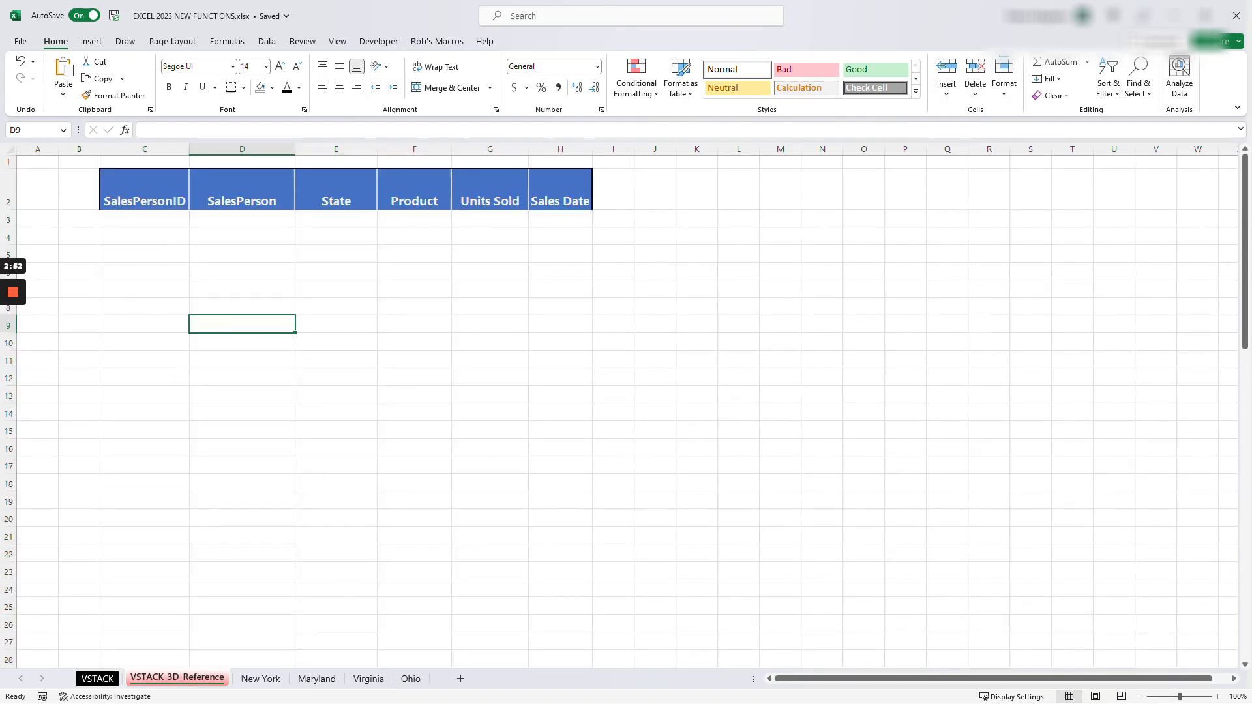
- Start a VSTACK formula in C3 with a 3D reference to C3:H12 across the New York through Ohio sheets
left_click(145, 219)
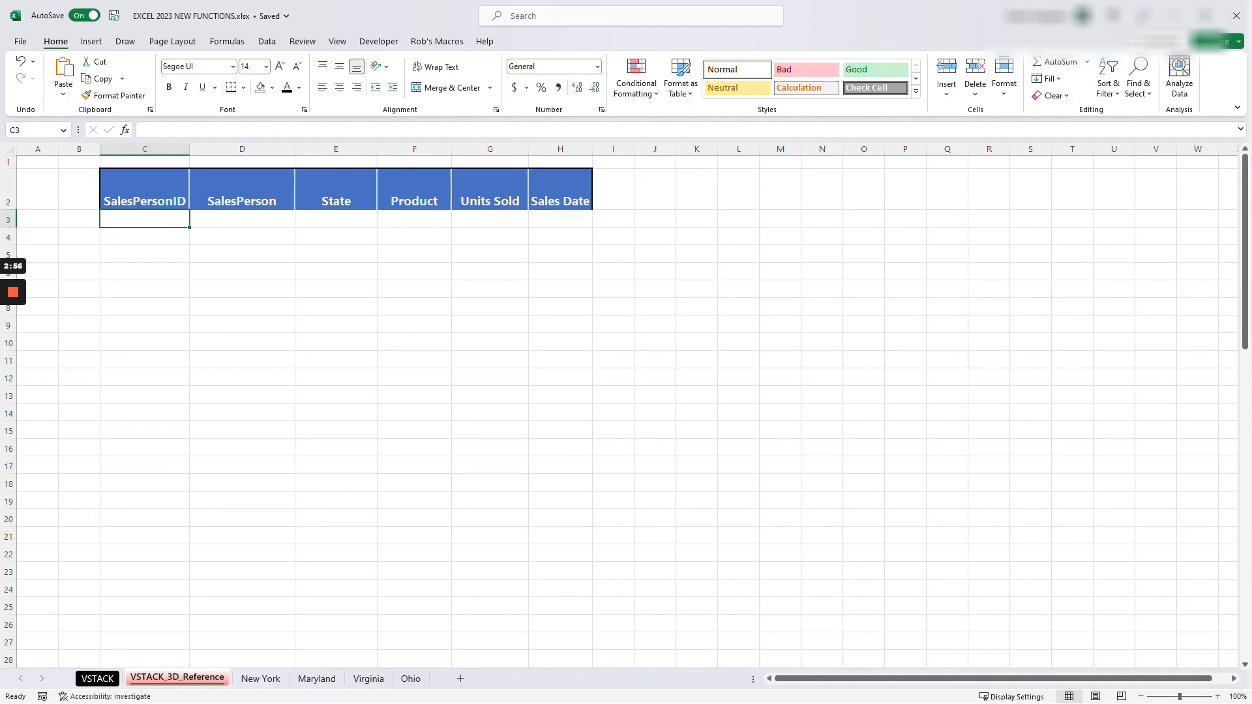
type("=")
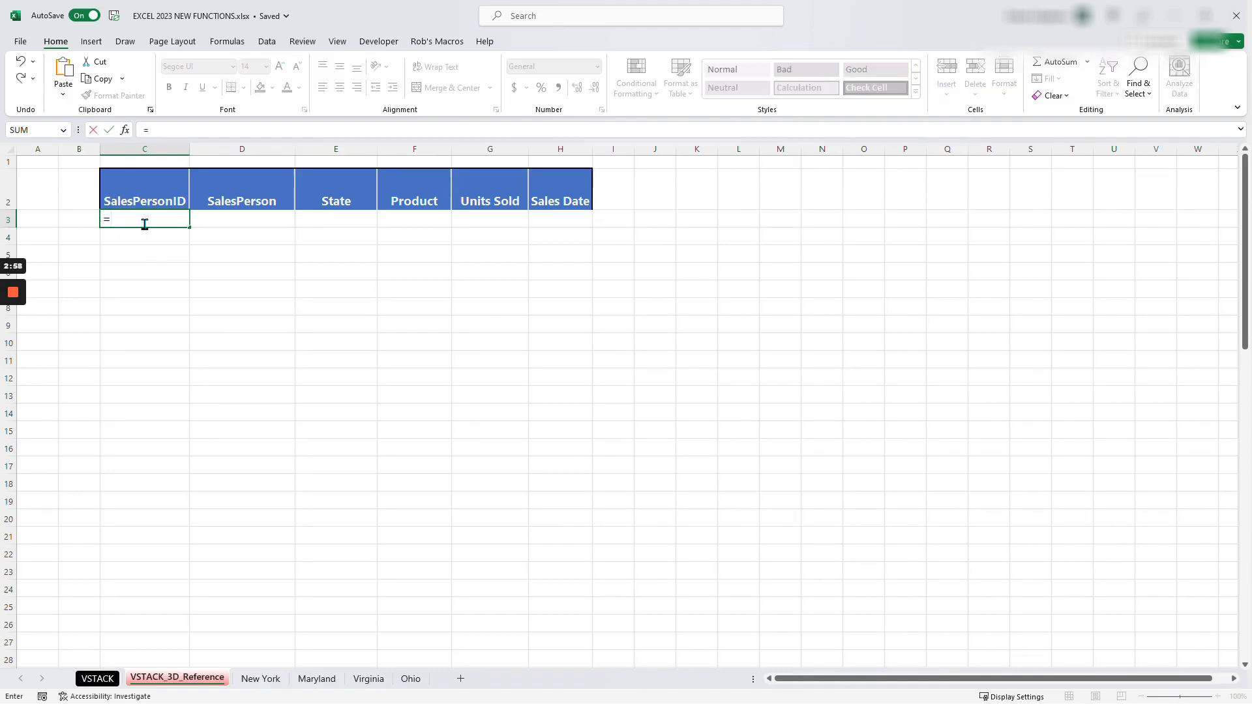
type("vsta")
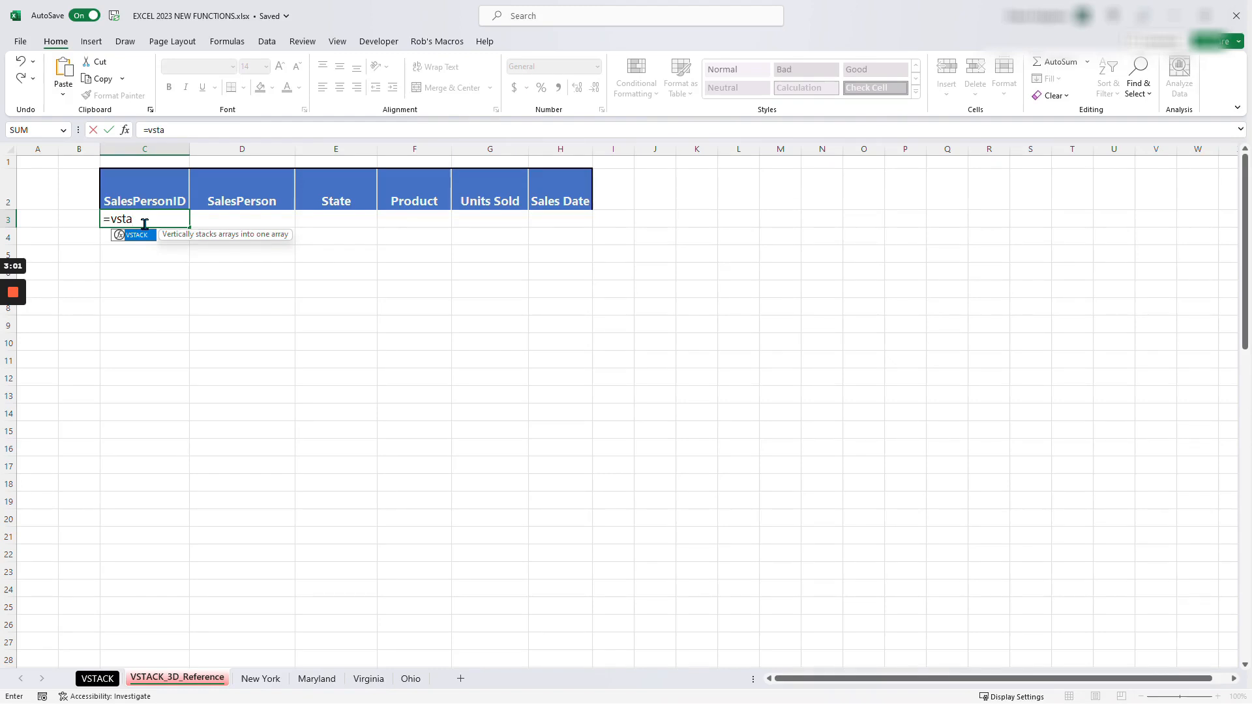
key("Tab")
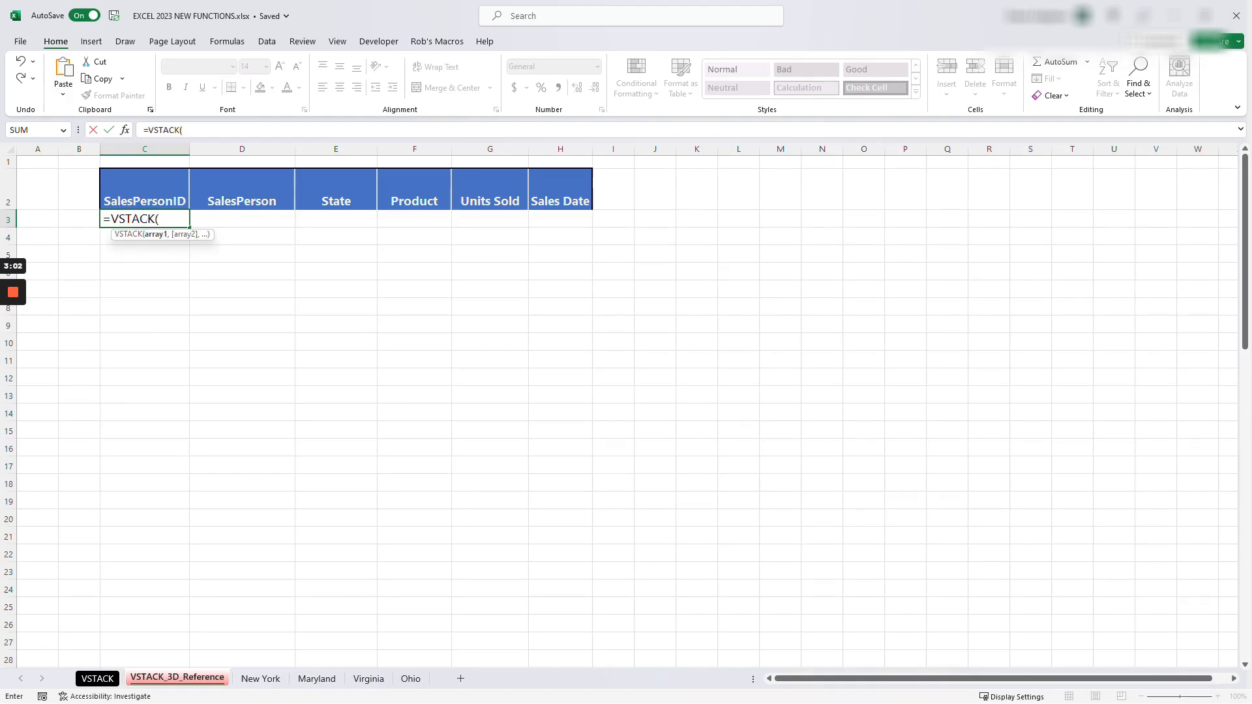
left_click(263, 688)
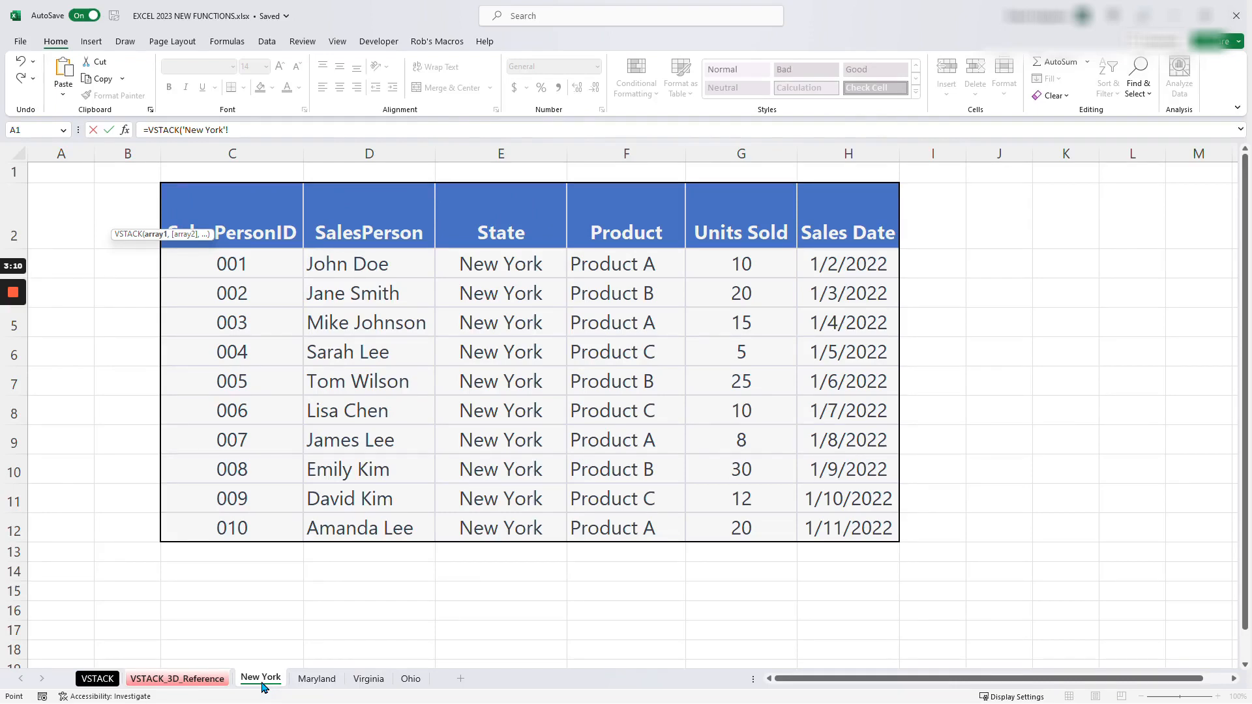
left_click(416, 685, "shift")
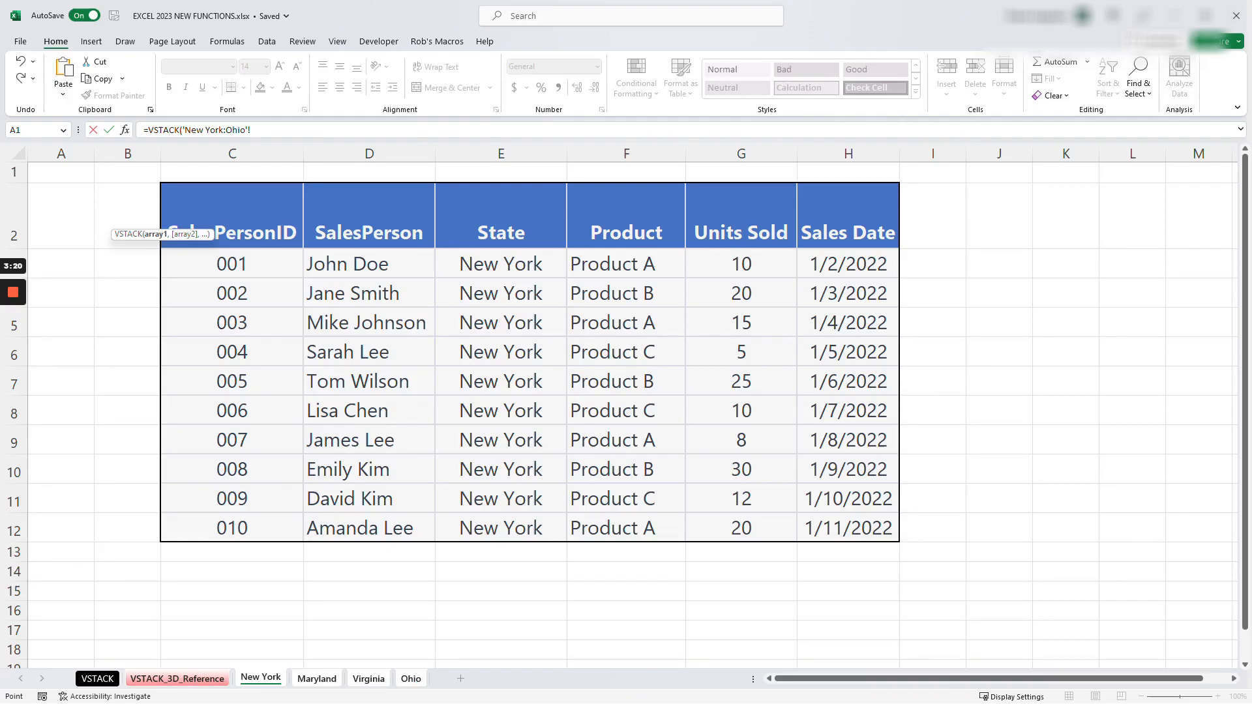
left_click(232, 265)
left_click_drag(232, 264, 848, 532)
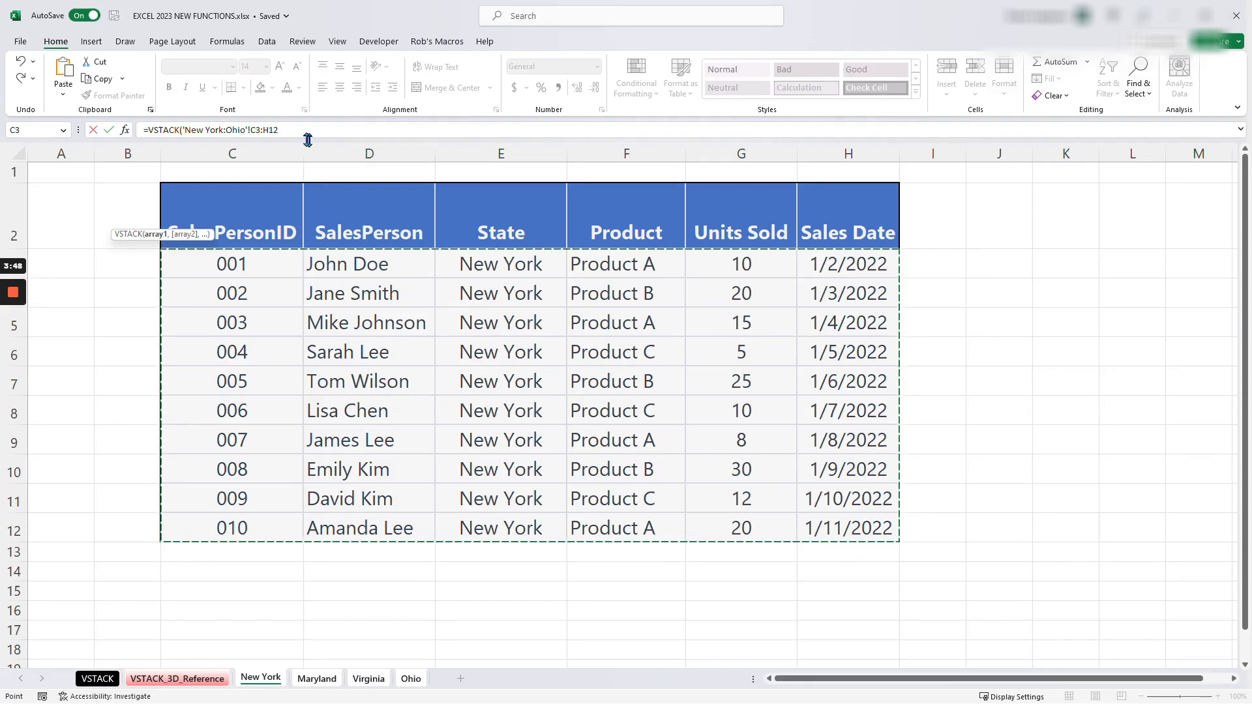
- Extend the 3D reference's range to C3:H20, close the parenthesis and enter the formula
left_click(288, 130)
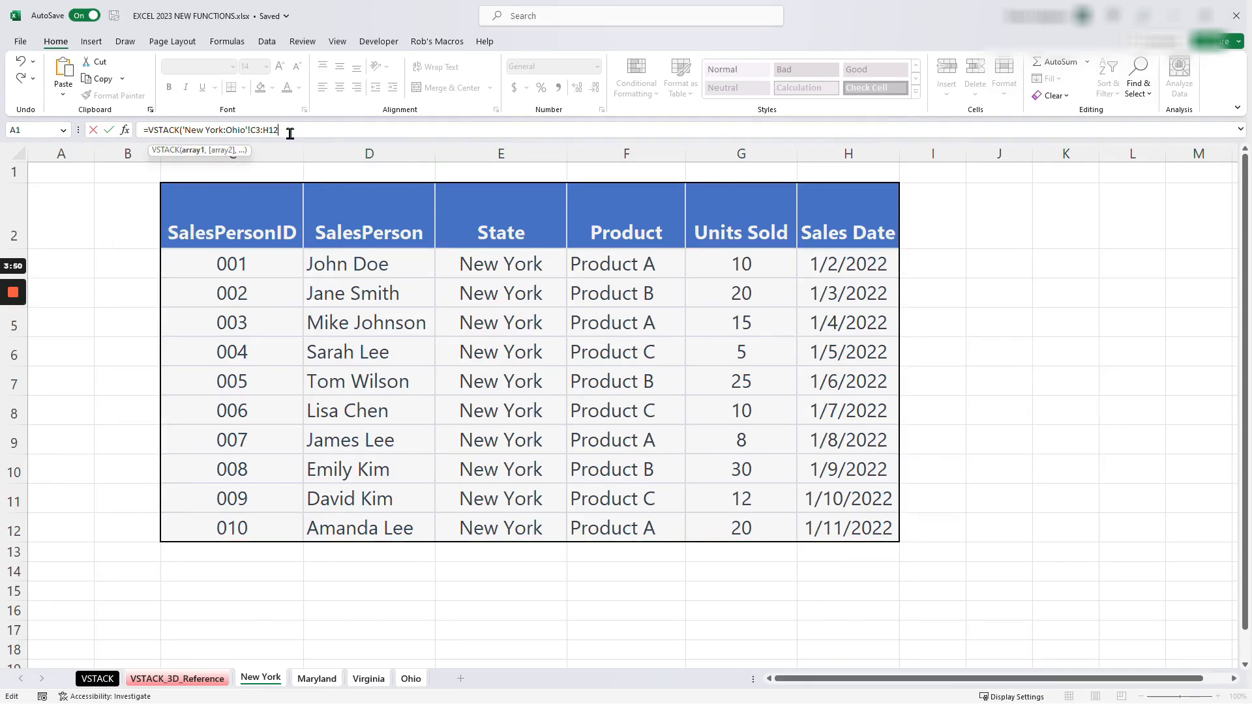
key("BackSpace")
key("BackSpace")
type("20)")
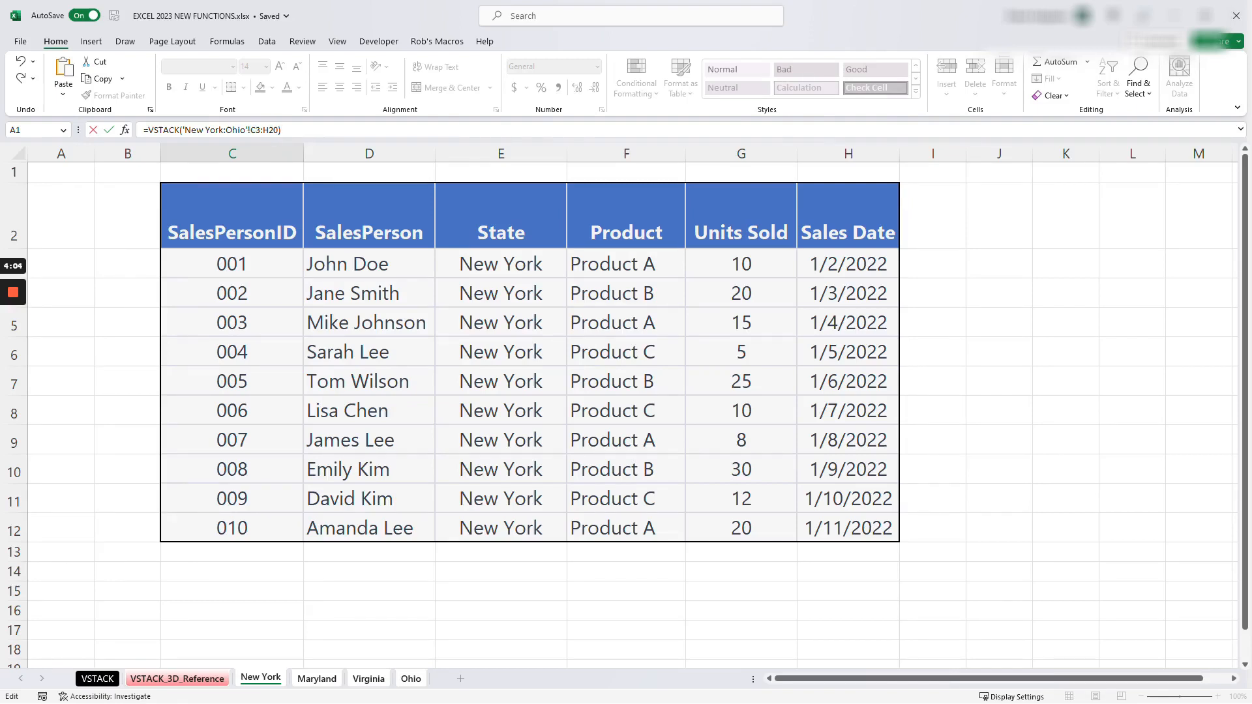
key("Return")
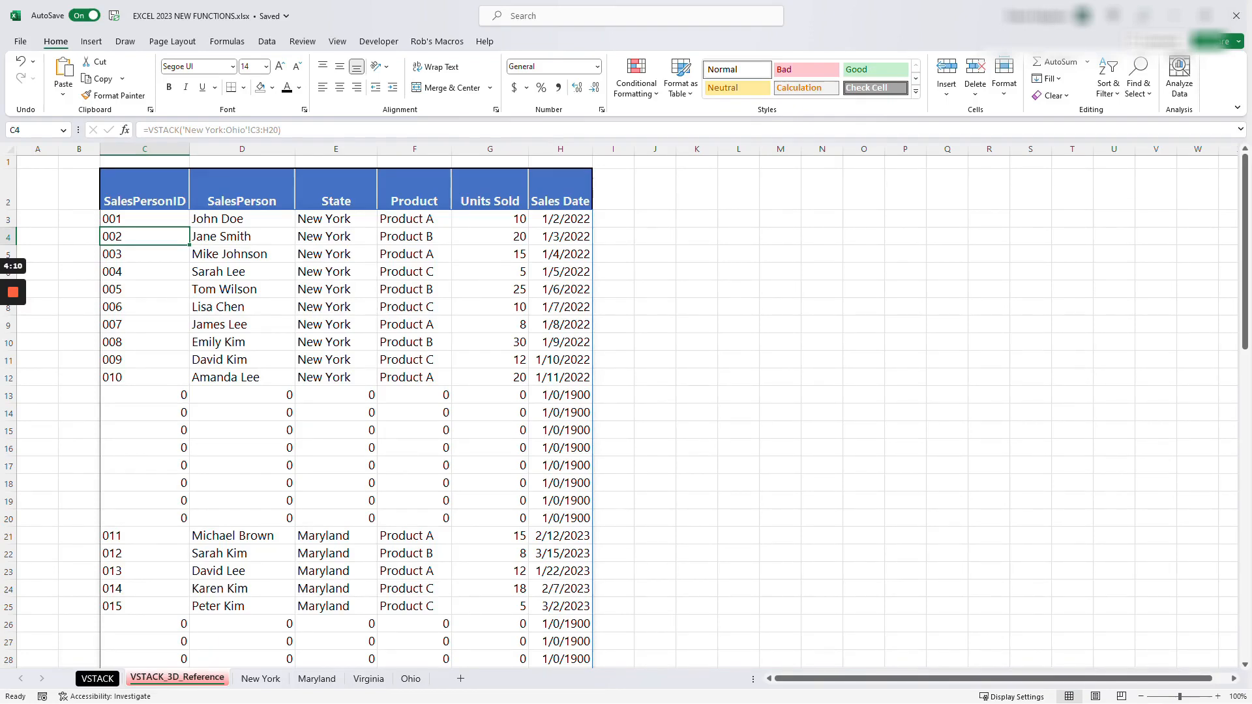
- Examine the zero-filled rows between the states' records in the stacked results
left_click_drag(145, 395, 560, 518)
scroll(345, 411, "down", 5)
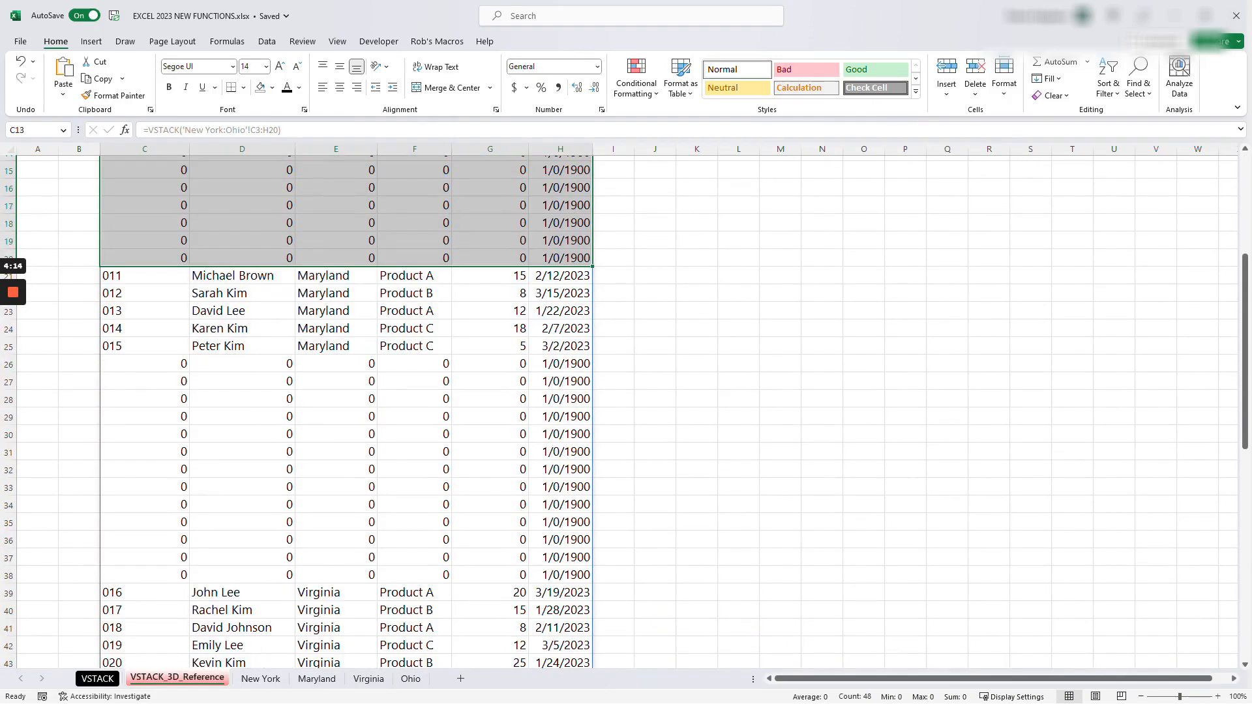
left_click_drag(145, 364, 560, 574)
scroll(346, 410, "up", 5)
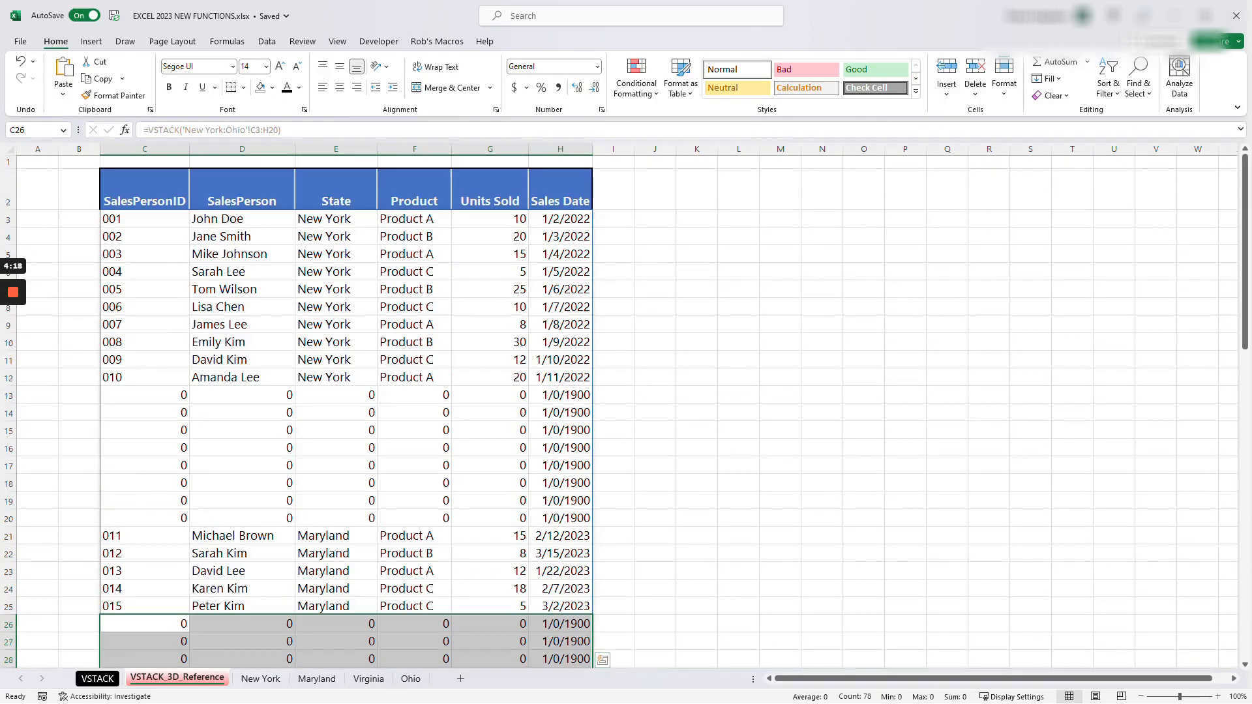
left_click(145, 219)
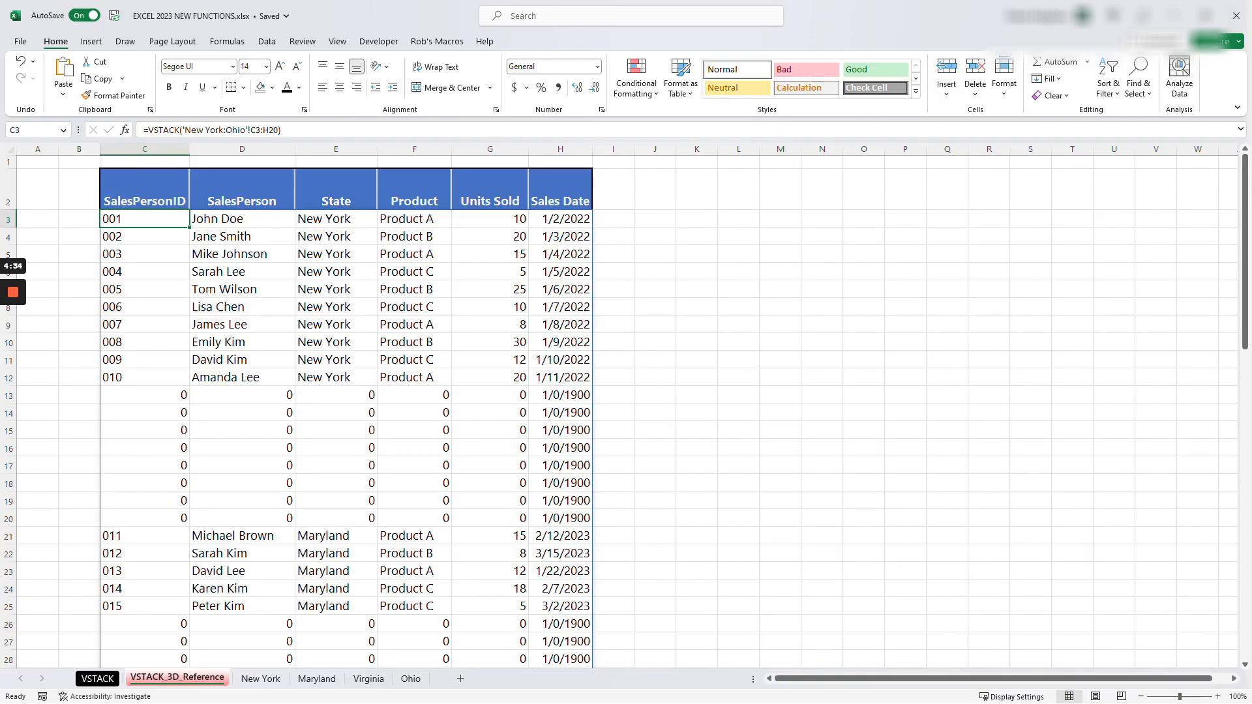
key("shift+Down")
key("shift+Down")
key("shift+Down")
key("shift+Down")
key("shift+Down")
key("shift+Down")
key("shift+Down")
key("shift+Down")
key("shift+Down")
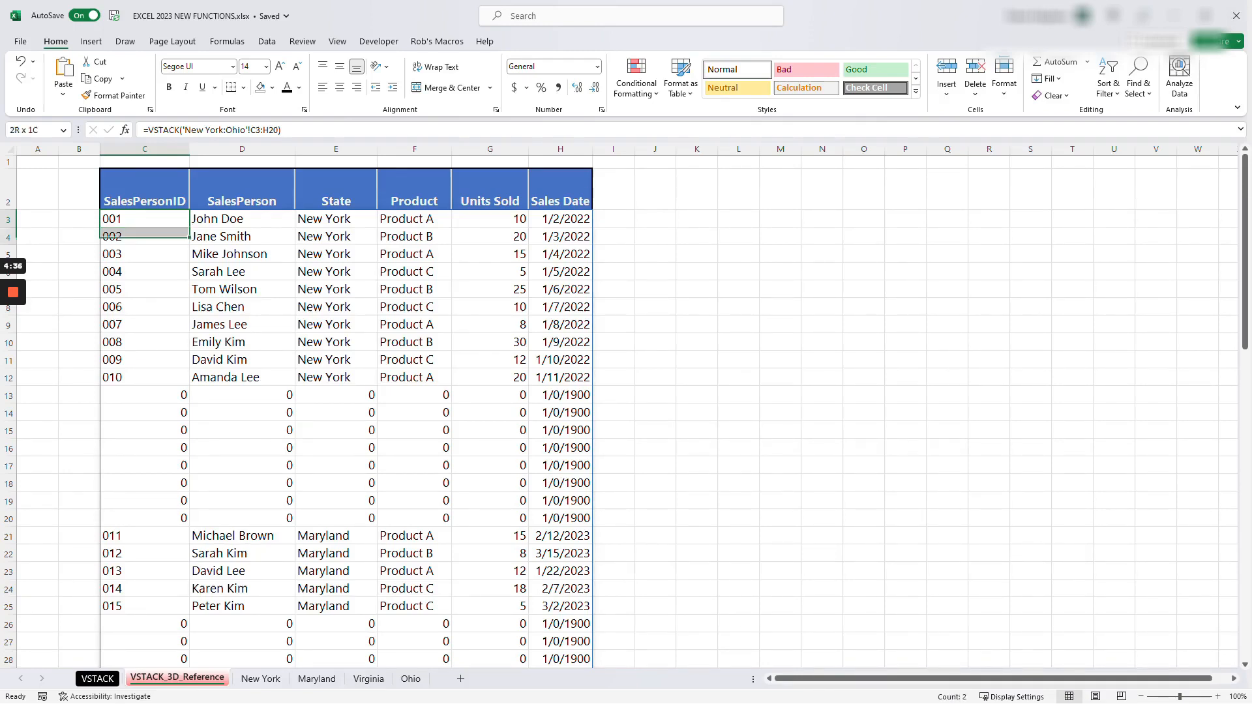
left_click(144, 395)
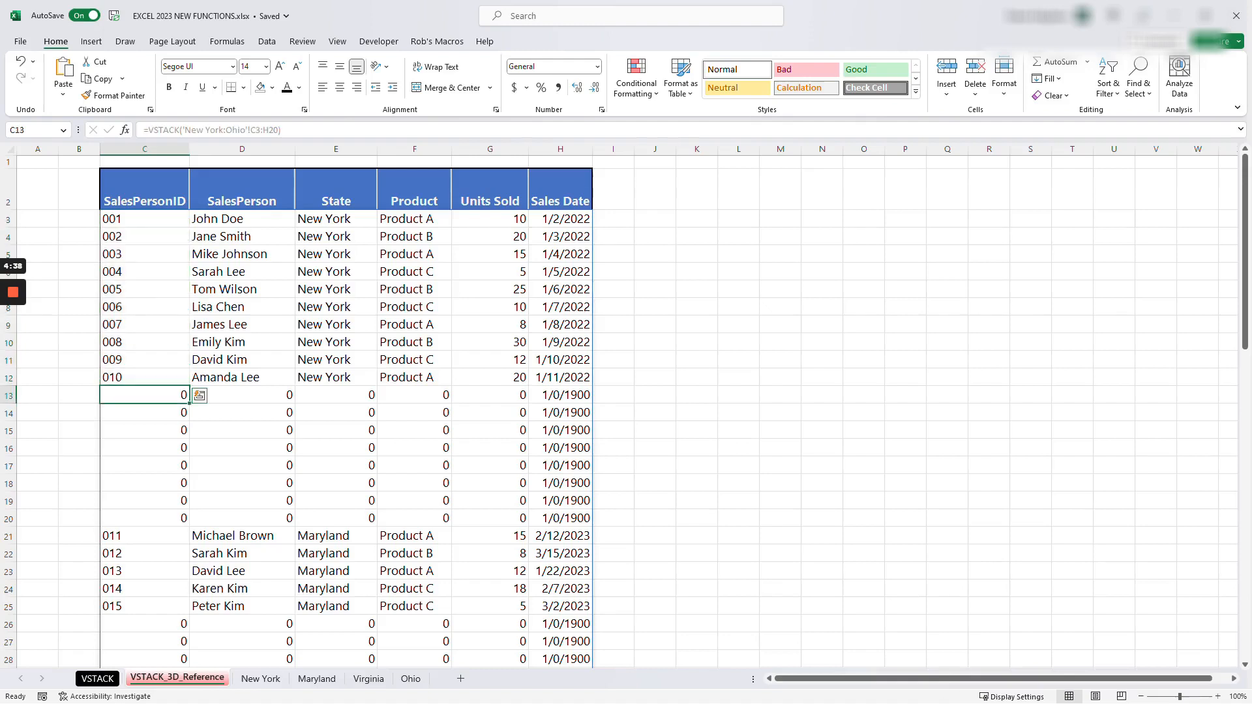
key("shift+Down")
key("shift+Down")
key("shift+Down")
key("shift+Down")
key("shift+Down")
key("shift+Down")
key("shift+Down")
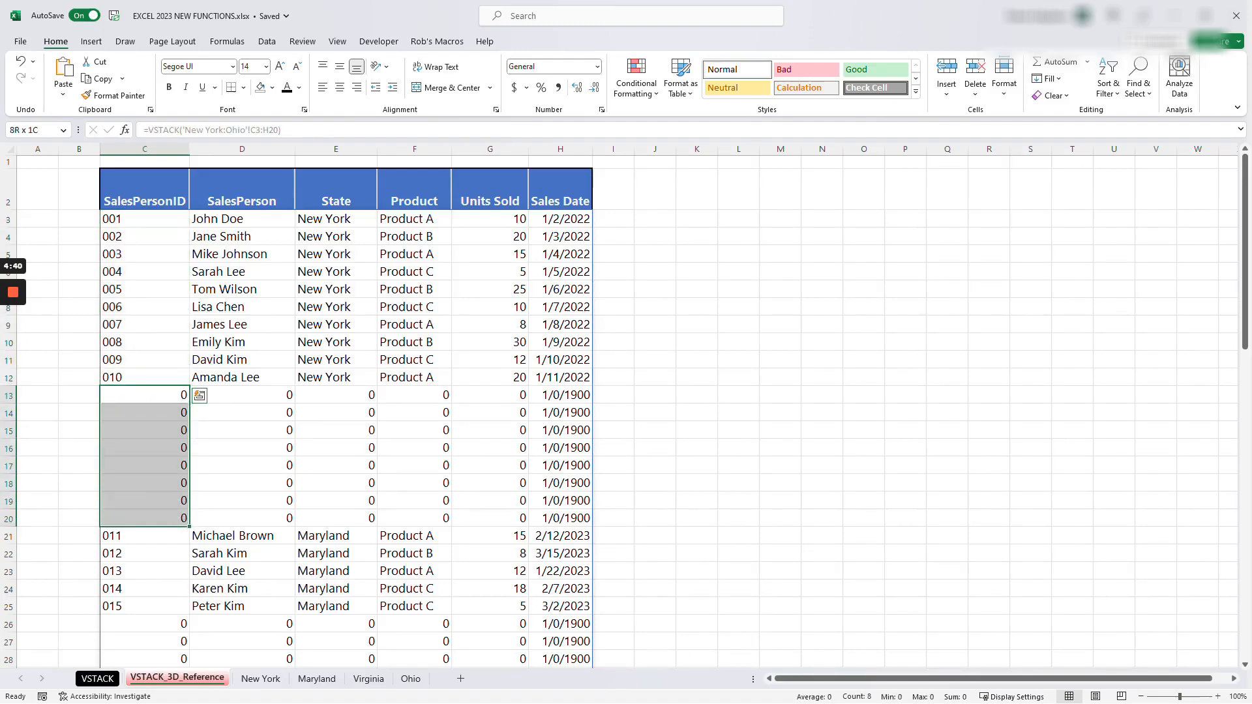
left_click(144, 396)
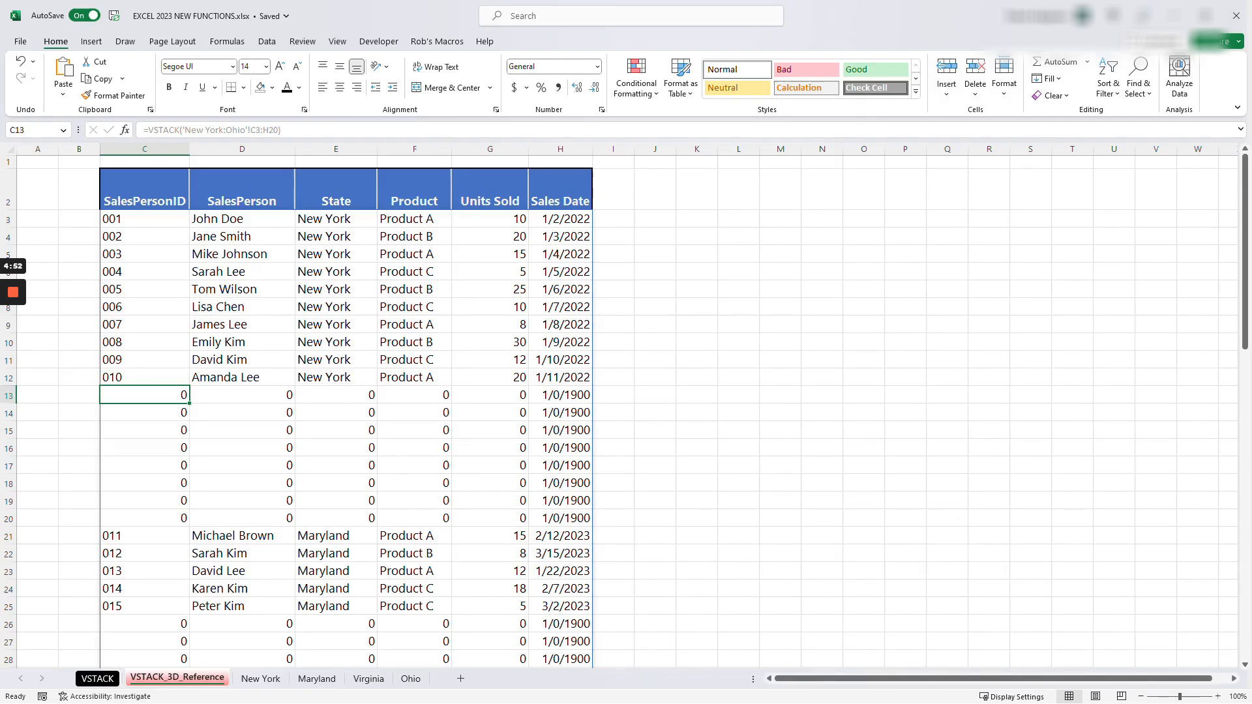
- Inspect the blank rows beneath the New York sheet's table and return to the VSTACK_3D_Reference sheet
left_click(264, 682)
left_click_drag(233, 552, 232, 652)
scroll(456, 417, "down", 2)
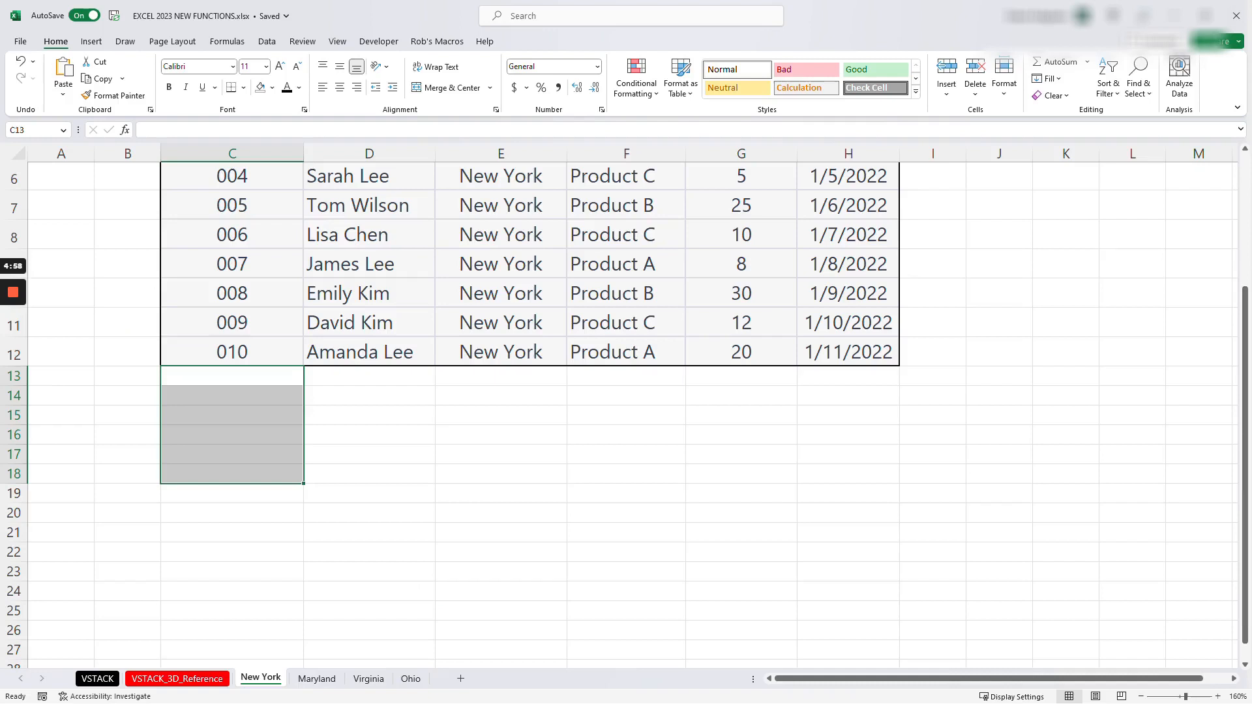
left_click_drag(232, 376, 232, 612)
left_click(145, 682)
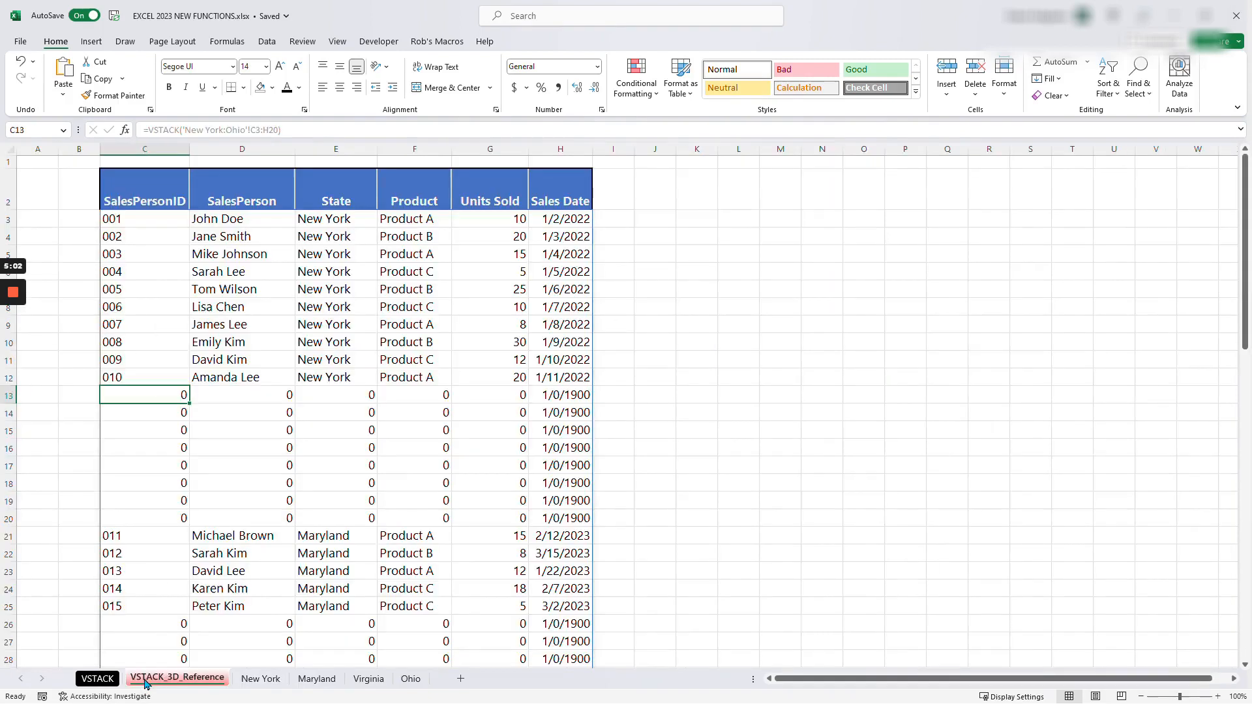
left_click(145, 220)
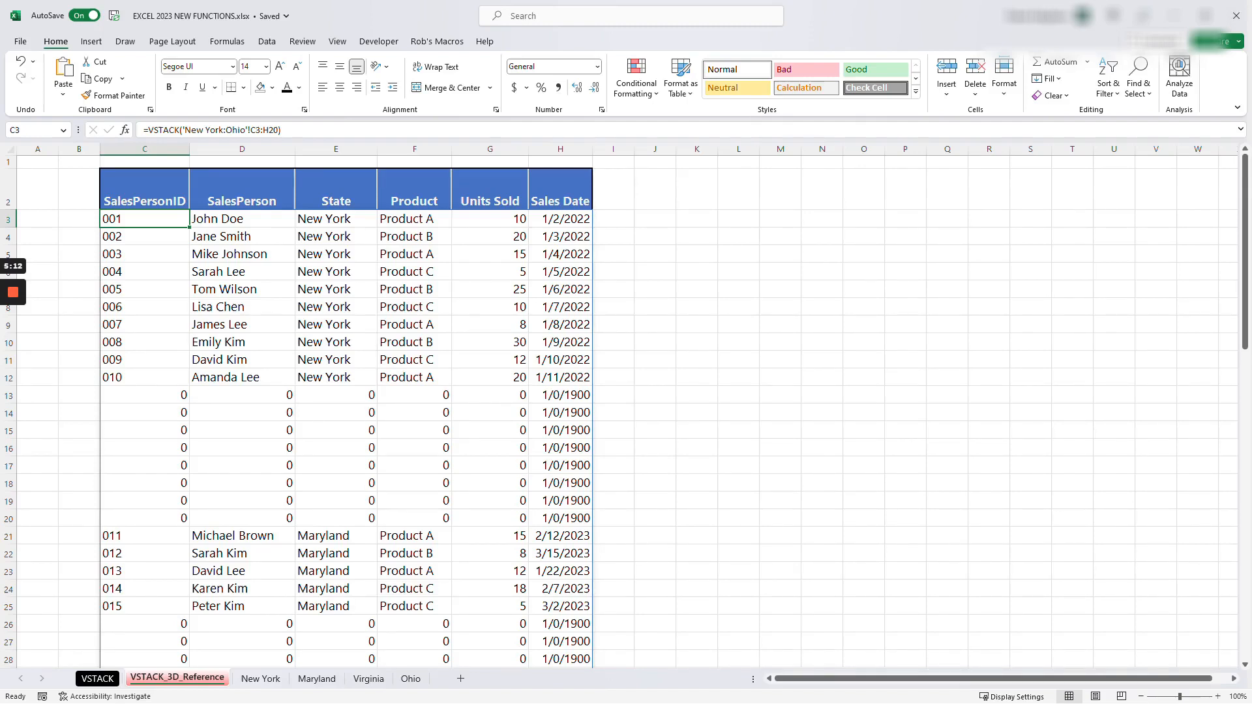
left_click(150, 131)
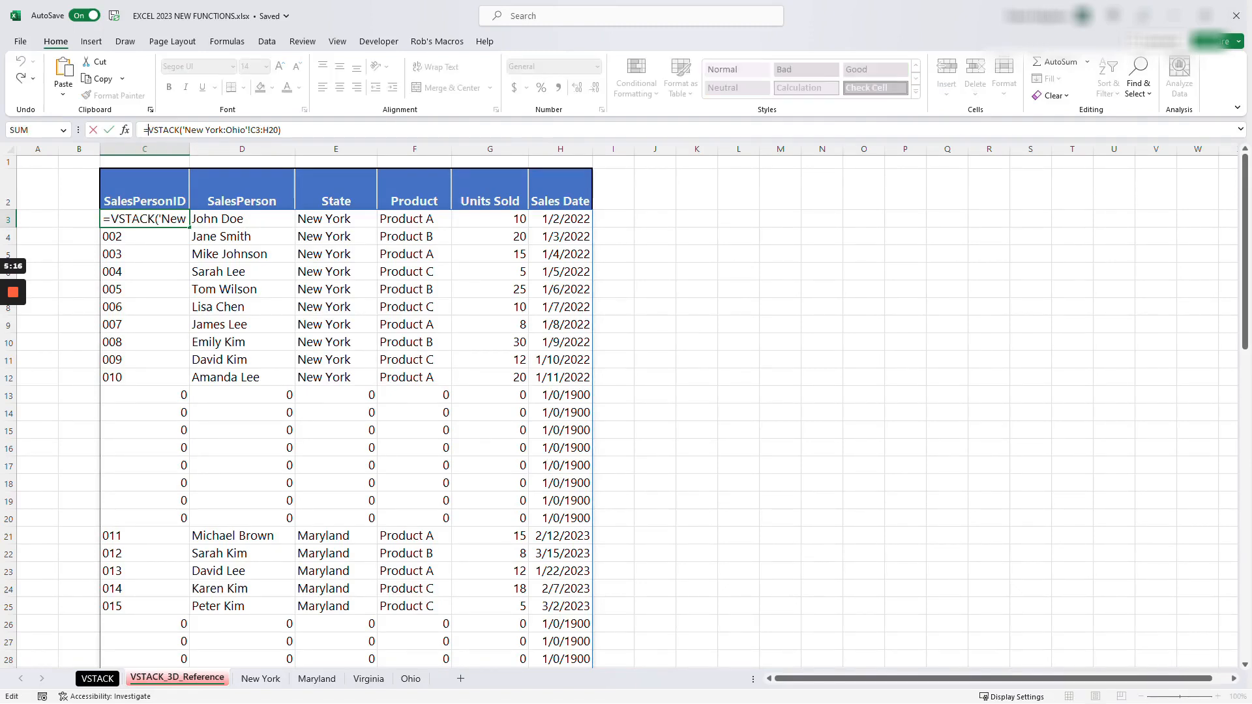
type("filter")
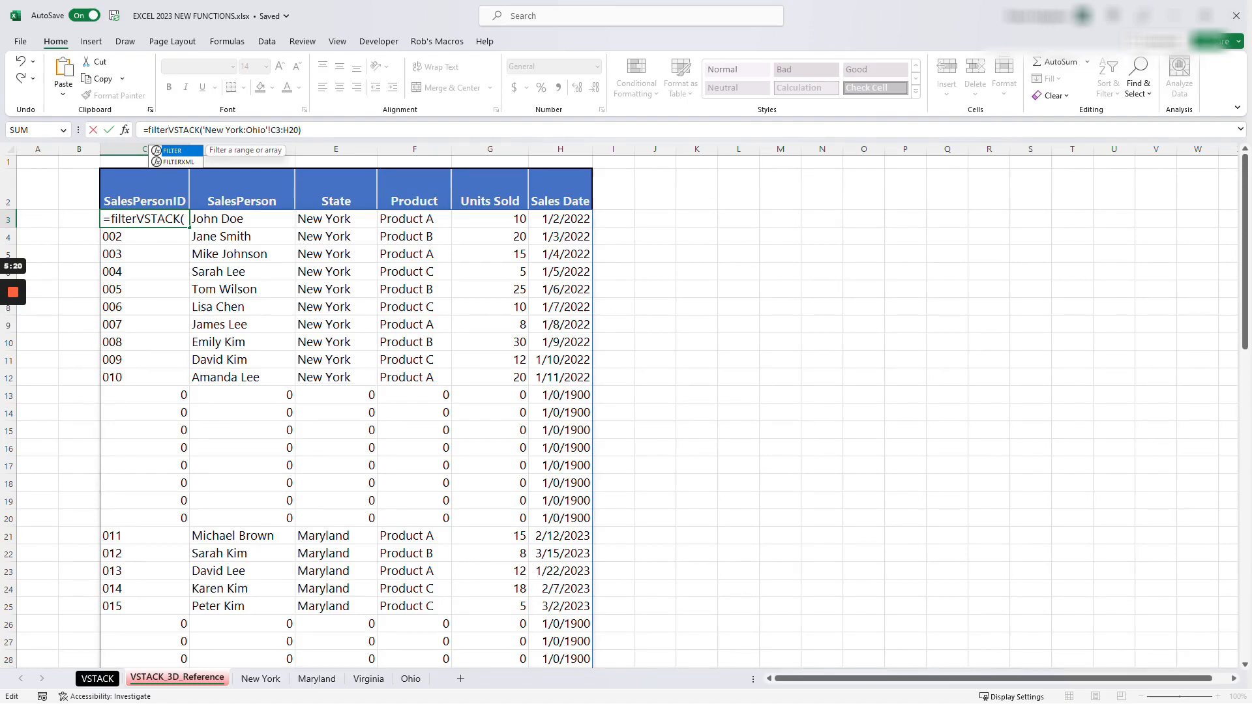
key("Escape")
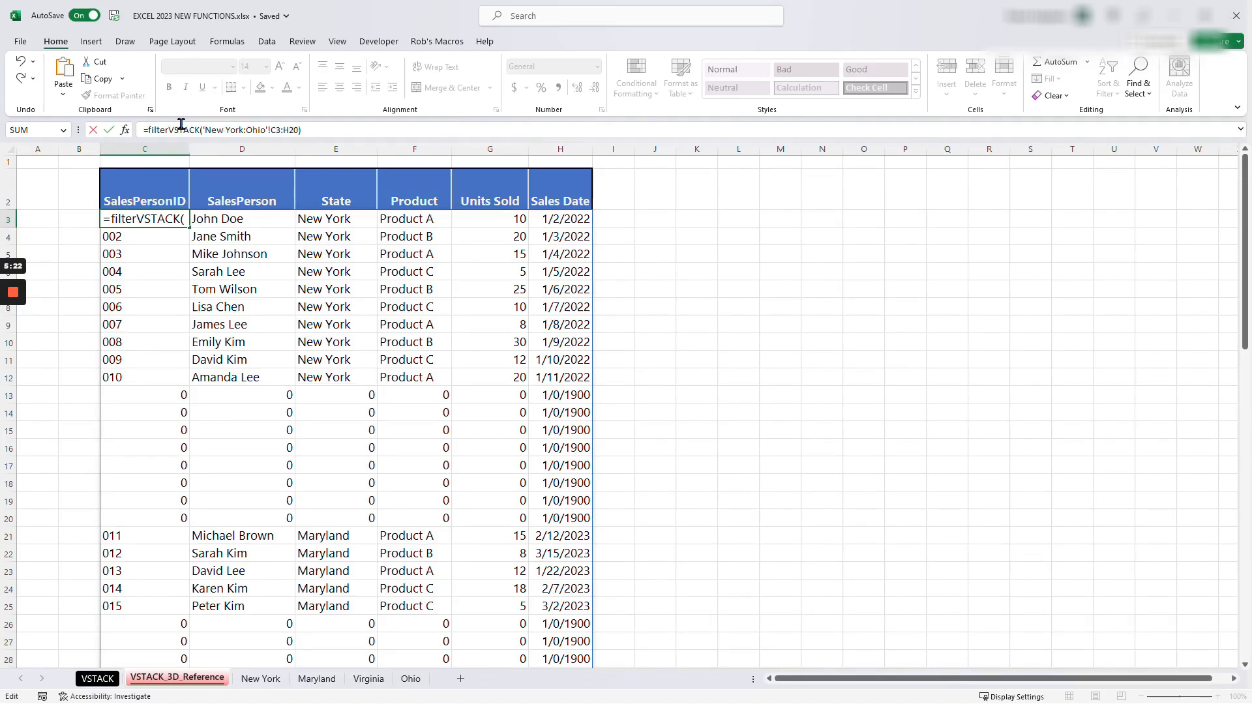
key("Escape")
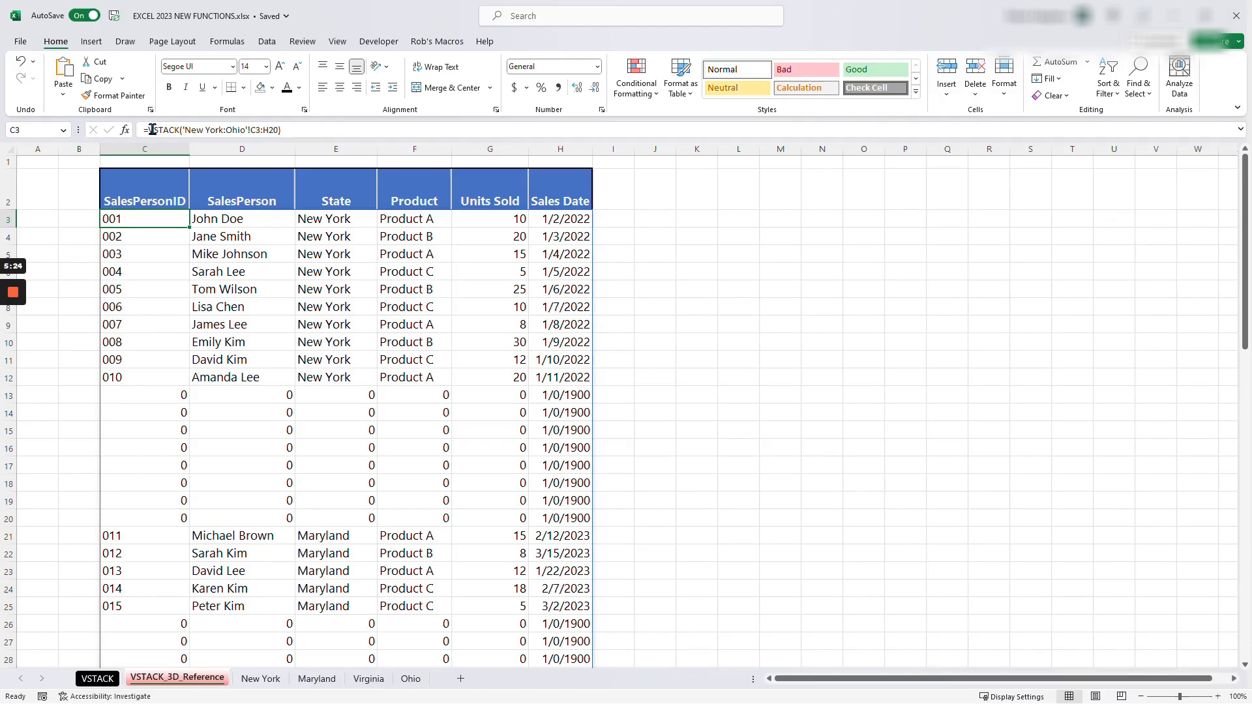
- Copy the VSTACK expression from C3's formula and insert FILTER( in front of it as the start of the outer function
left_click_drag(148, 131, 303, 135)
key("ctrl+c")
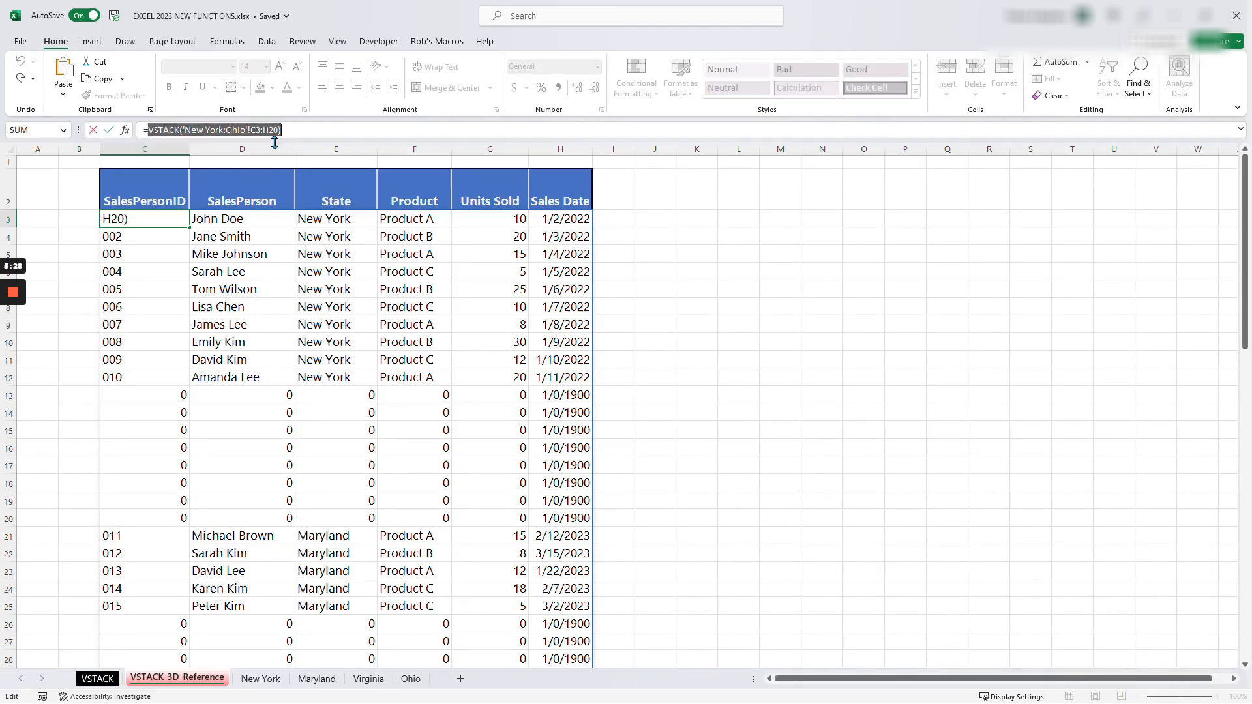
key("Escape")
key("F2")
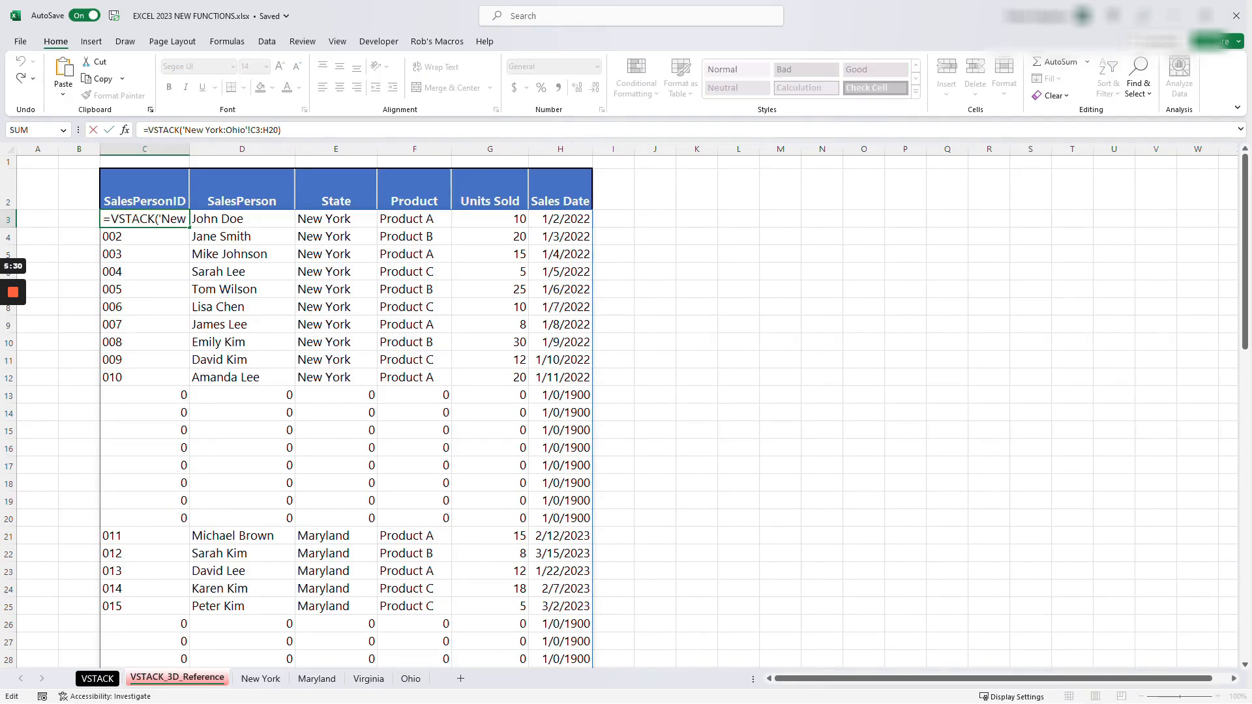
key("Home")
key("Right")
type("FILTER")
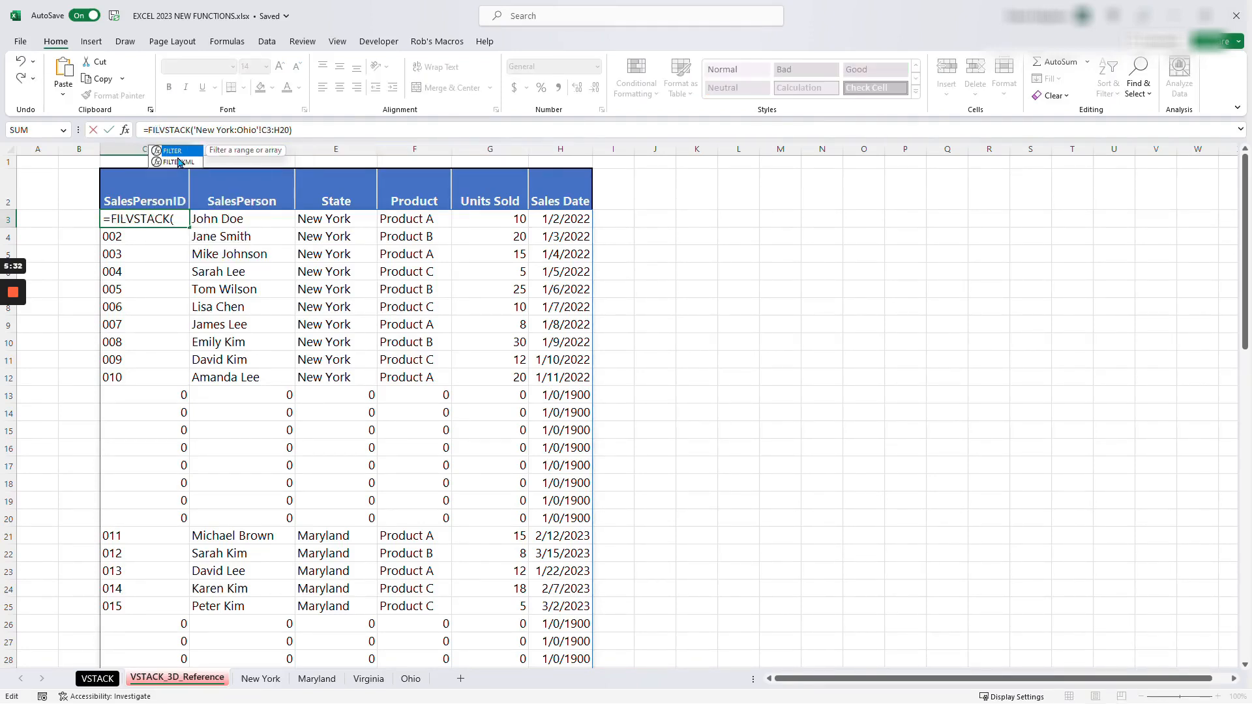
type("(")
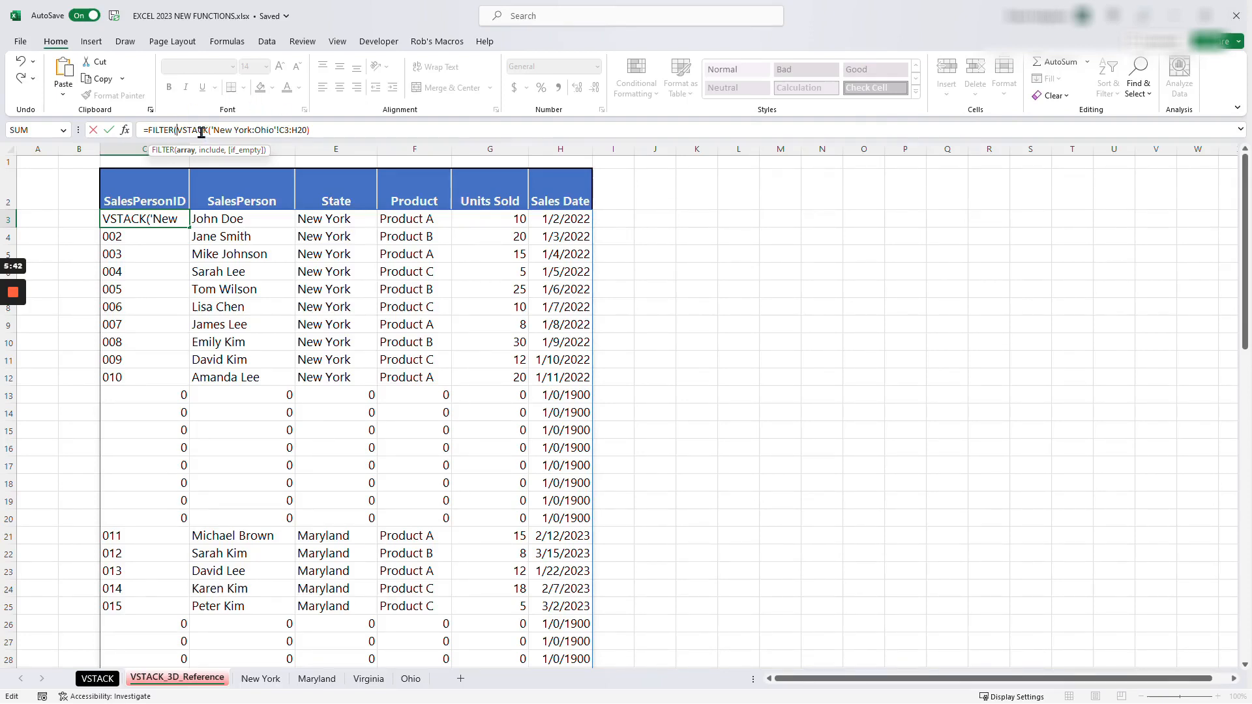
- Paste the copied VSTACK expression after the first one, separated by a comma, as FILTER's include argument
left_click_drag(231, 154, 789, 221)
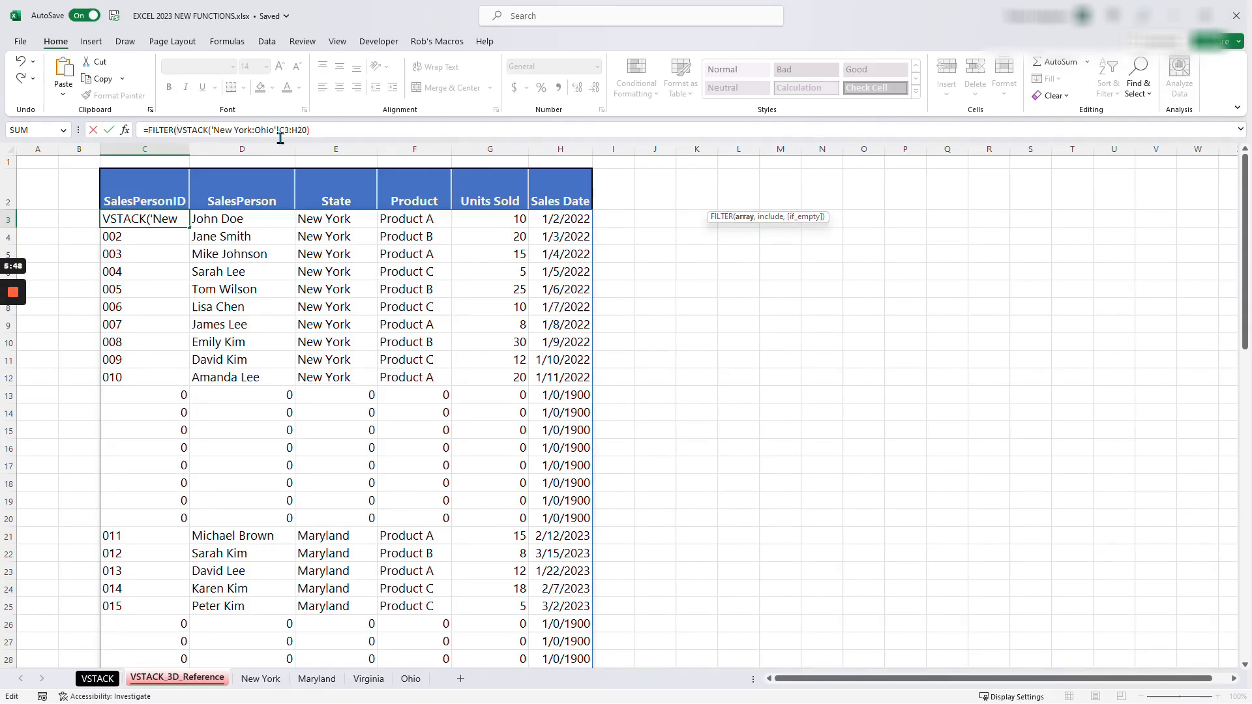
left_click(312, 130)
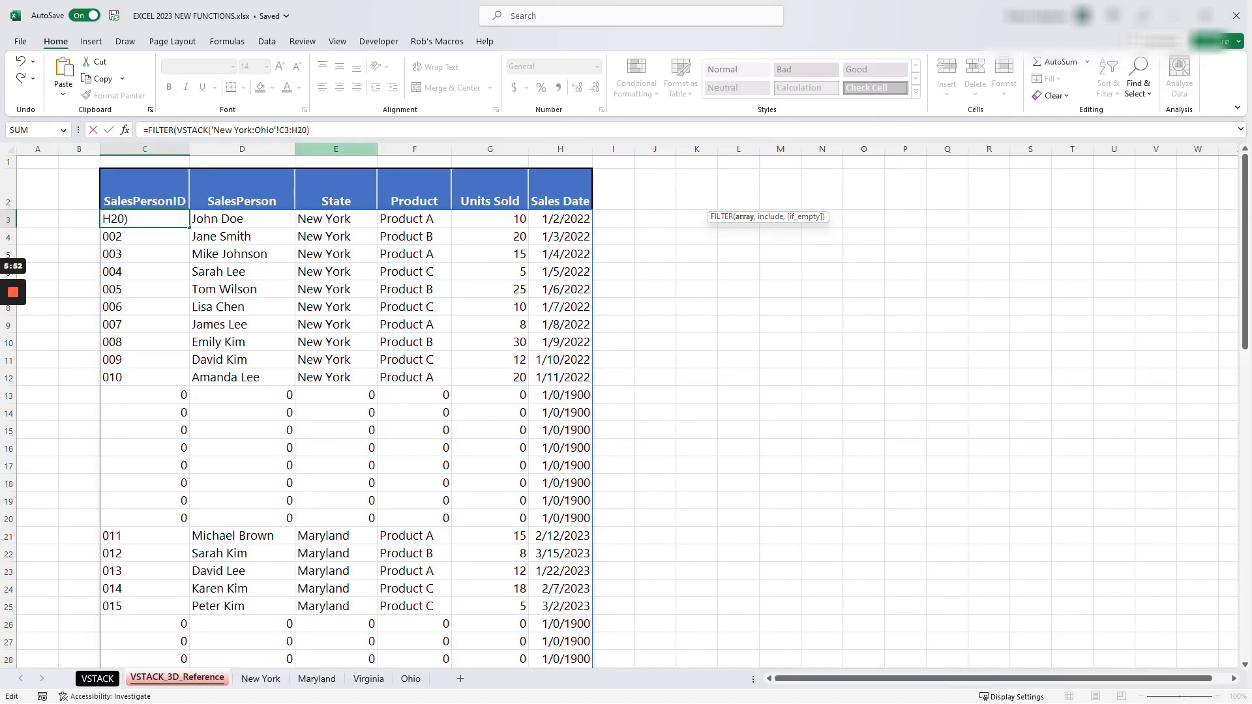
type(",")
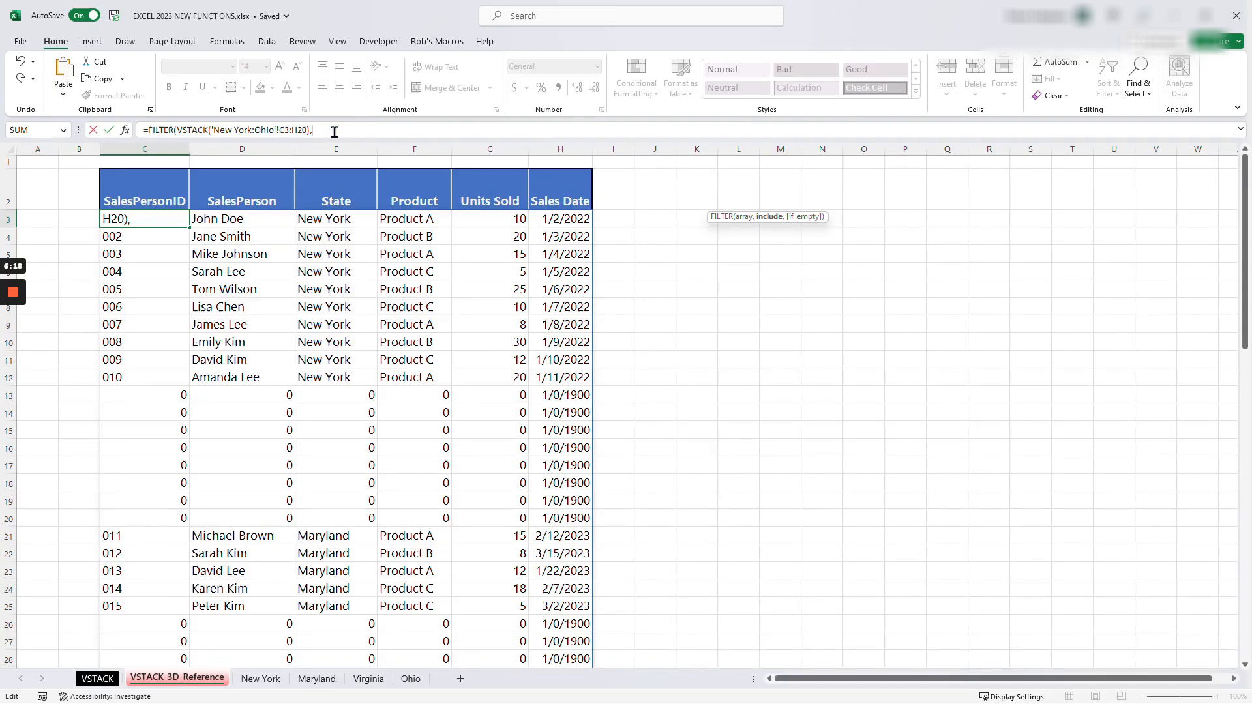
key("ctrl+v")
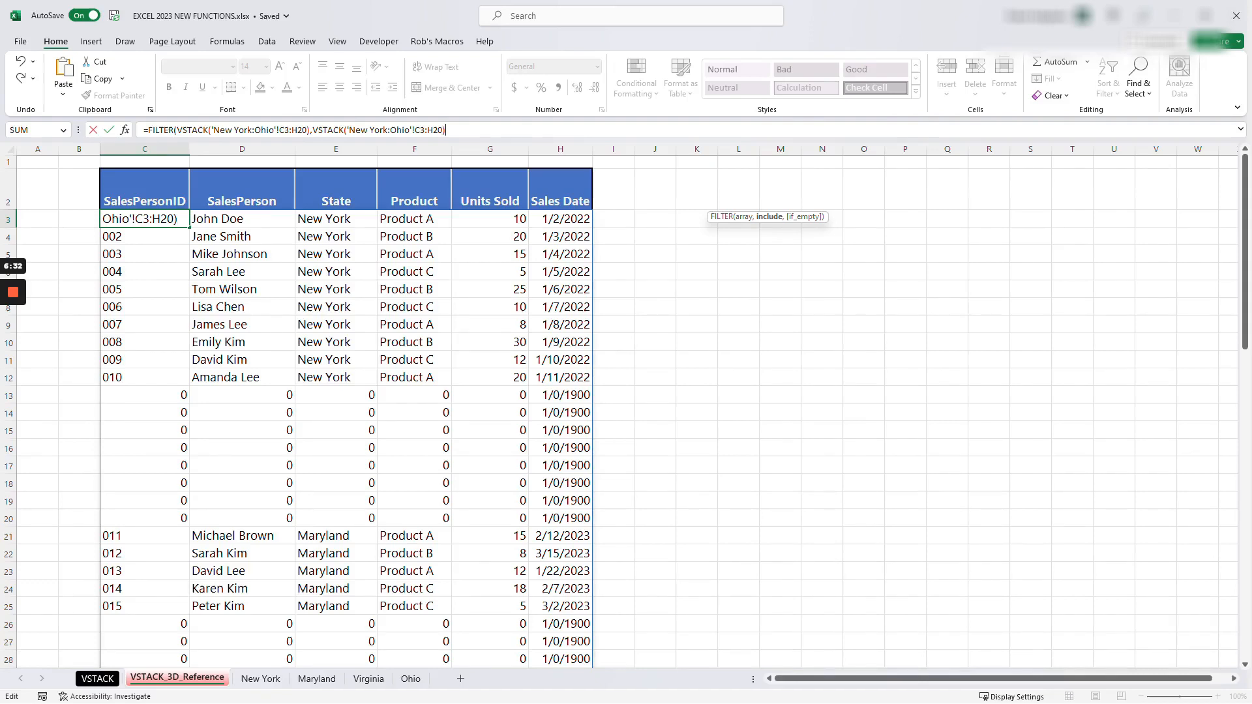
- Change the second VSTACK's range to C3:C20, add the condition <>"", close the parenthesis and enter the formula
key("Left")
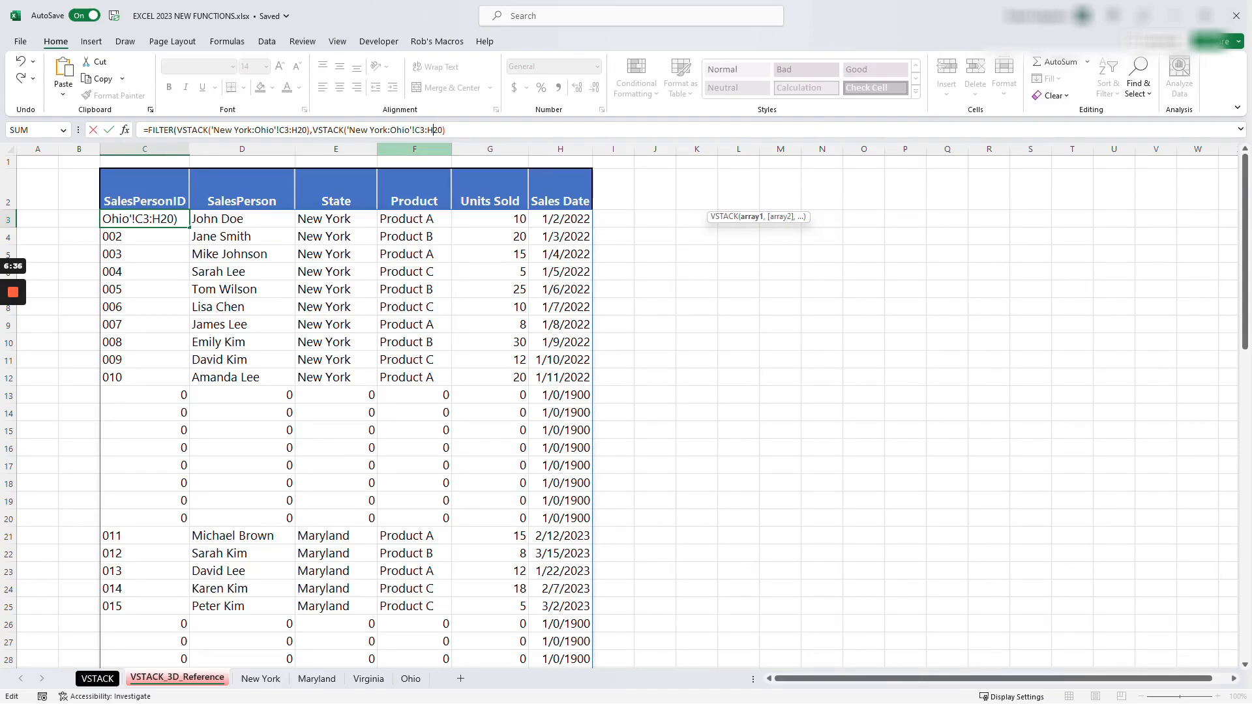
key("BackSpace")
type("c")
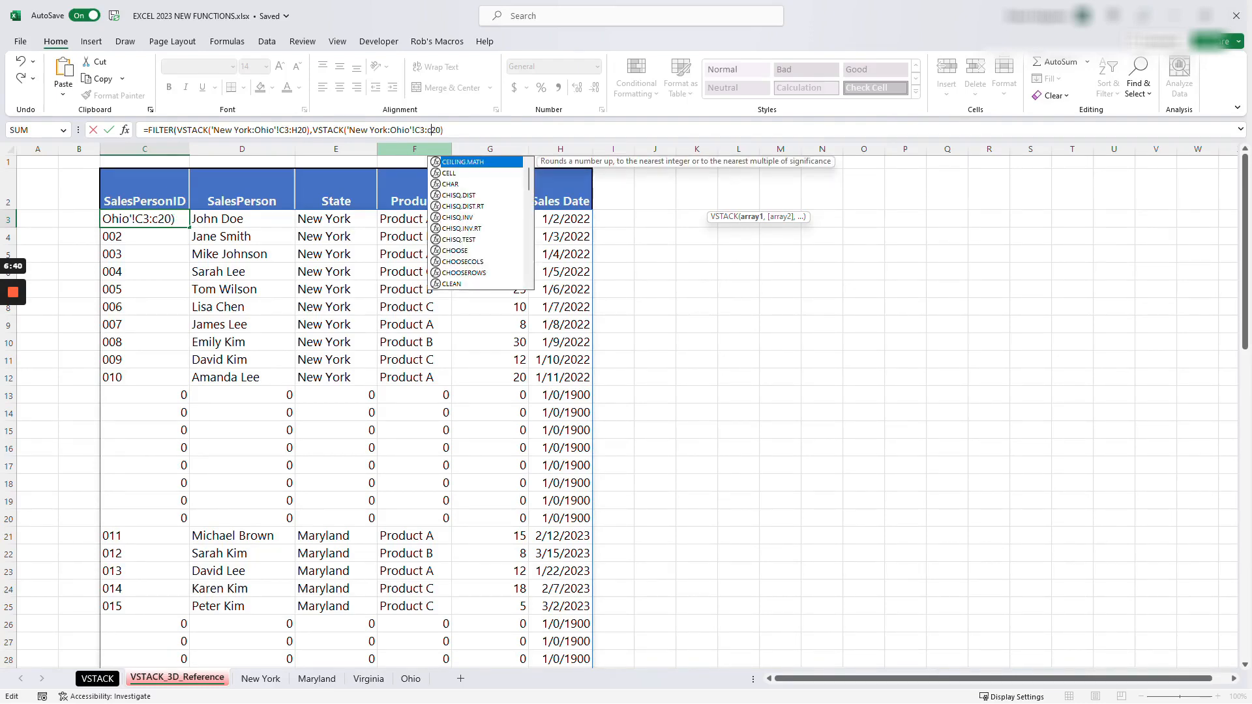
left_click(454, 131)
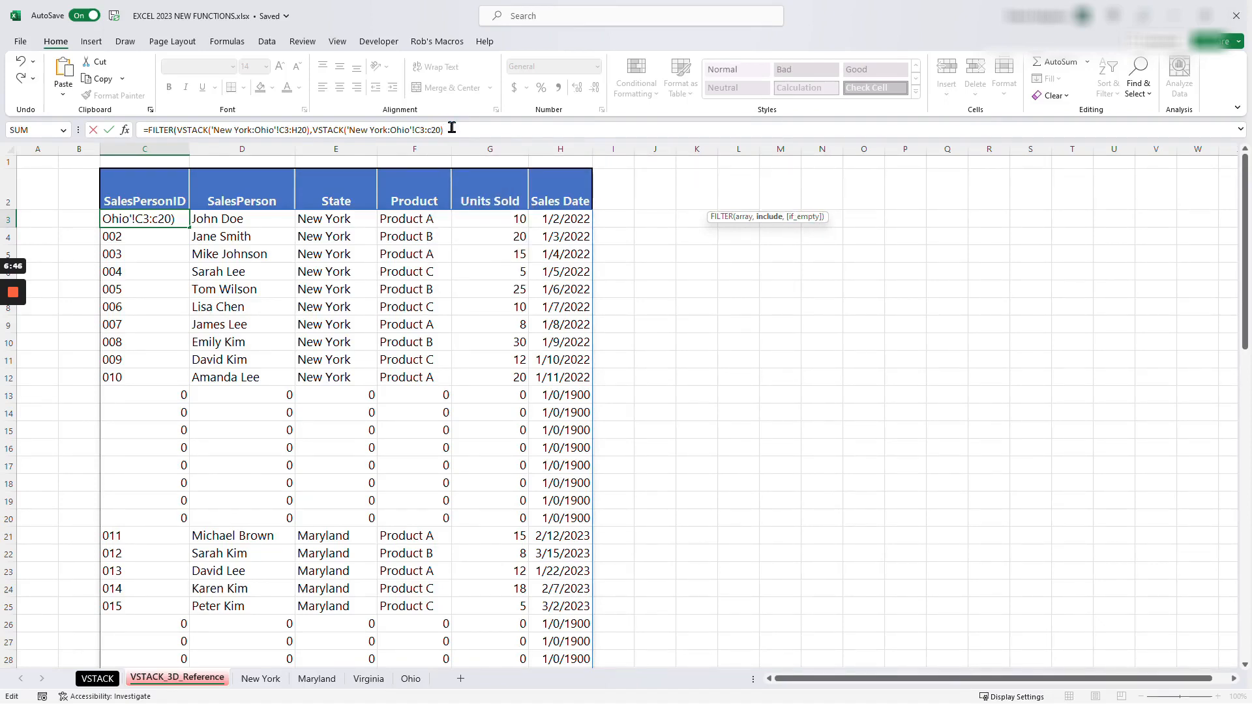
type("<>")
type(")")
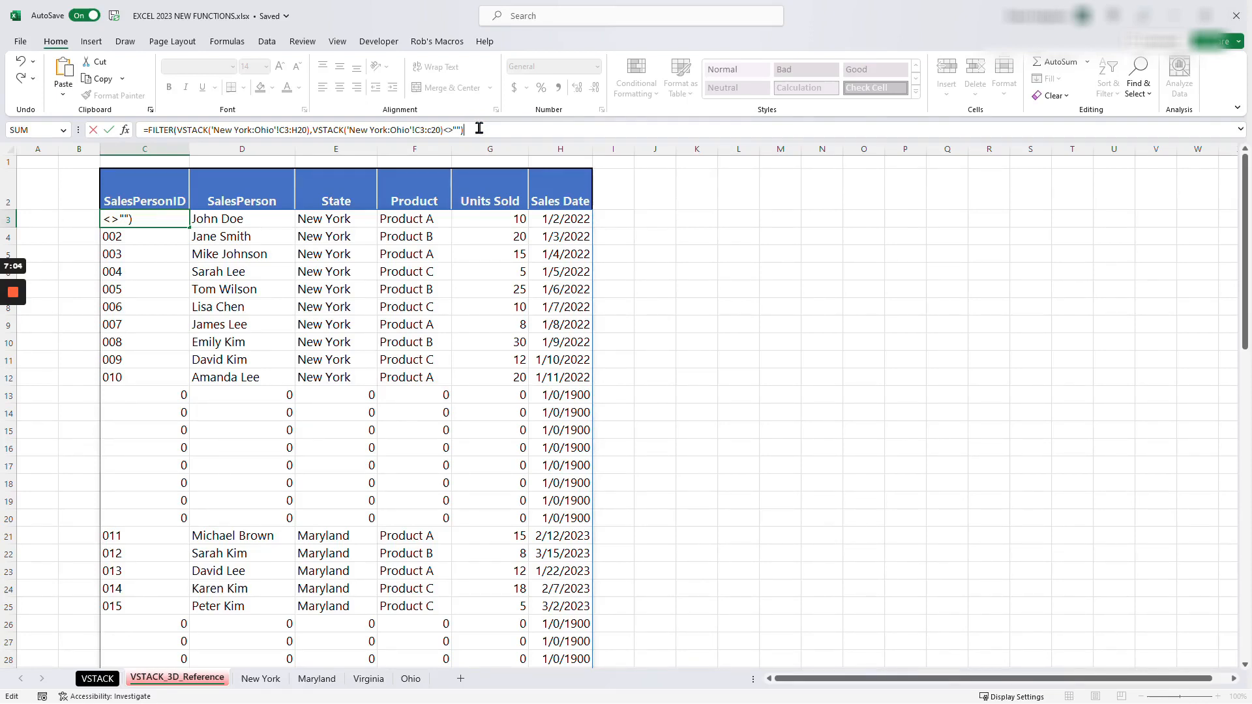
key("Return")
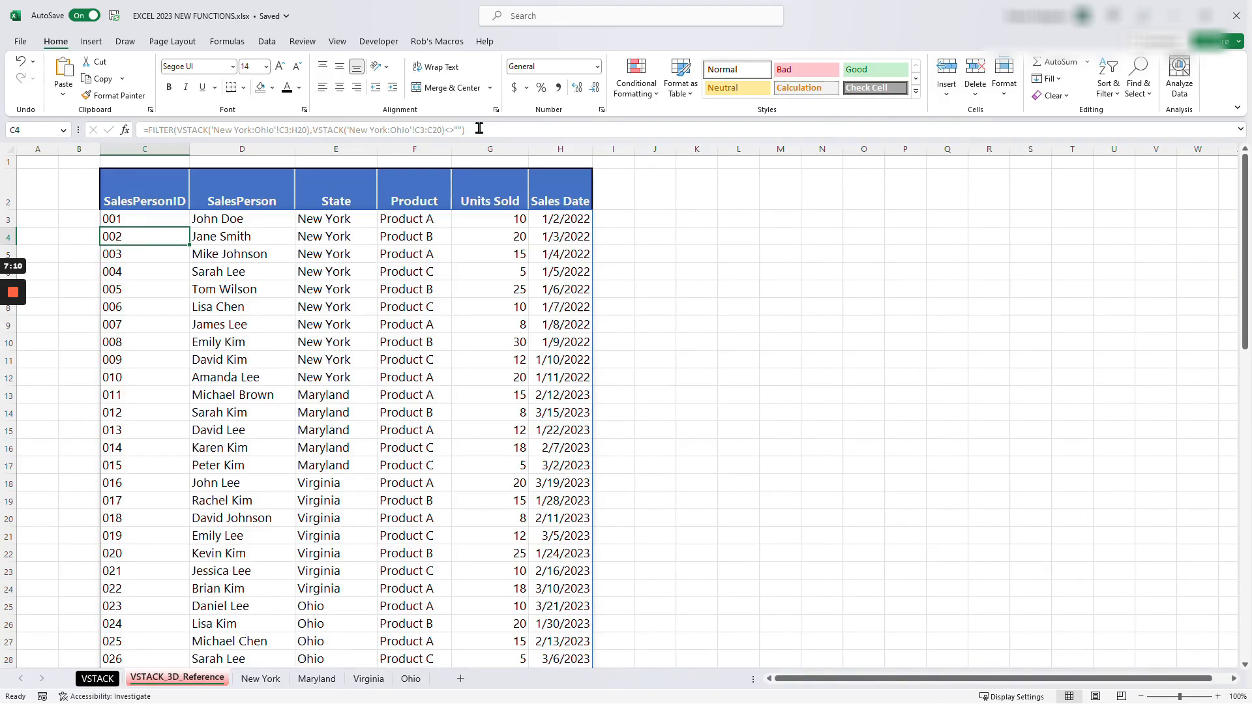
- Move the California sheet from the Book2 workbook into this workbook, between the New York and Maryland sheets
scroll(346, 411, "down", 3)
scroll(346, 411, "down", 2)
scroll(345, 411, "up", 5)
left_click_drag(0, 182, 839, 95)
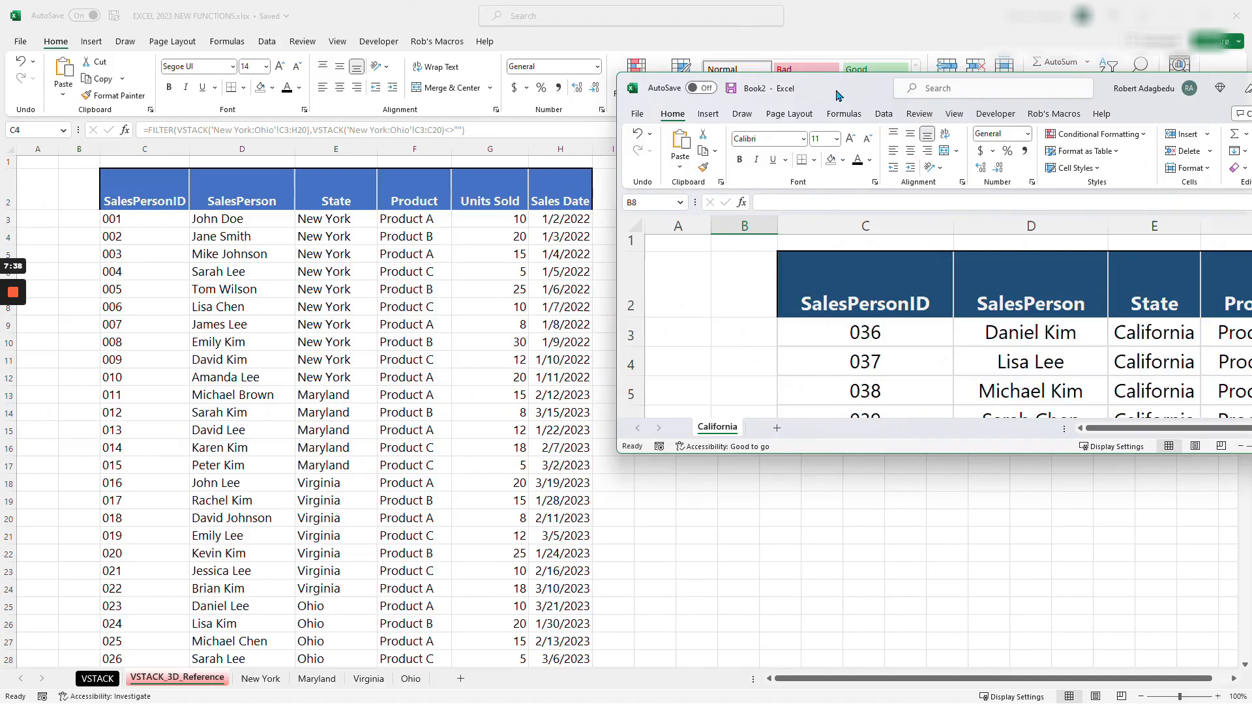
left_click_drag(853, 457, 859, 575)
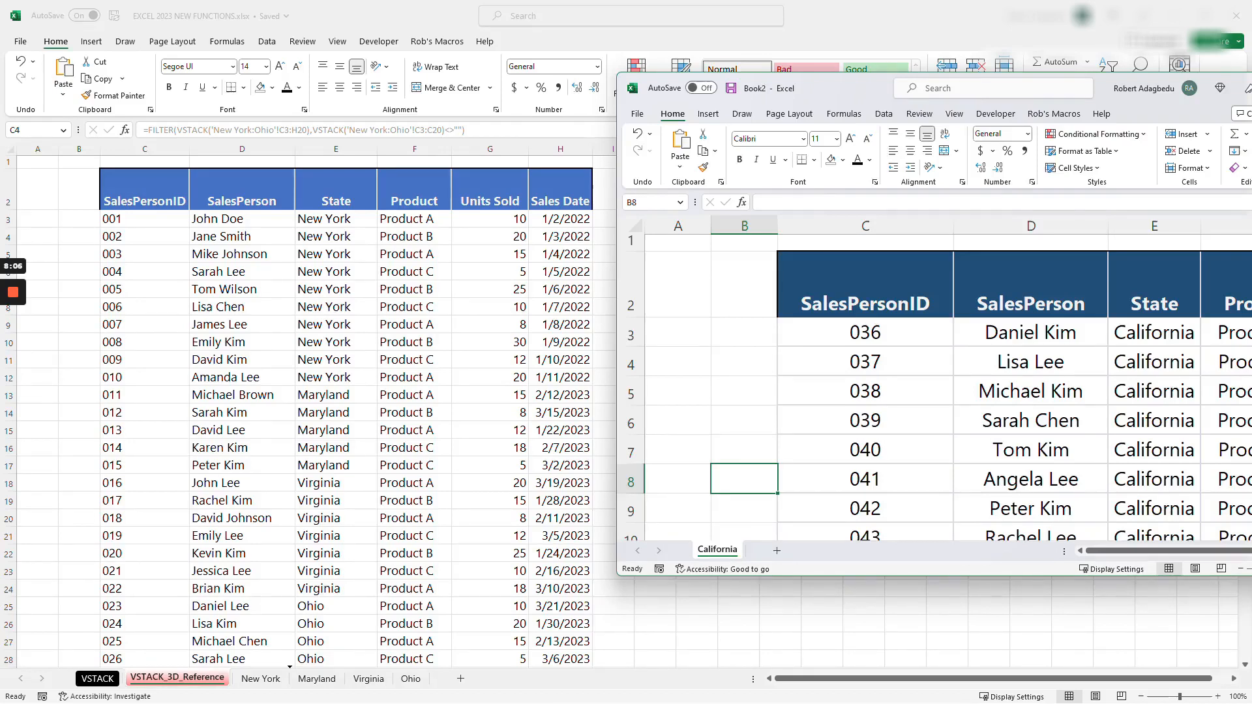
left_click_drag(717, 550, 333, 680)
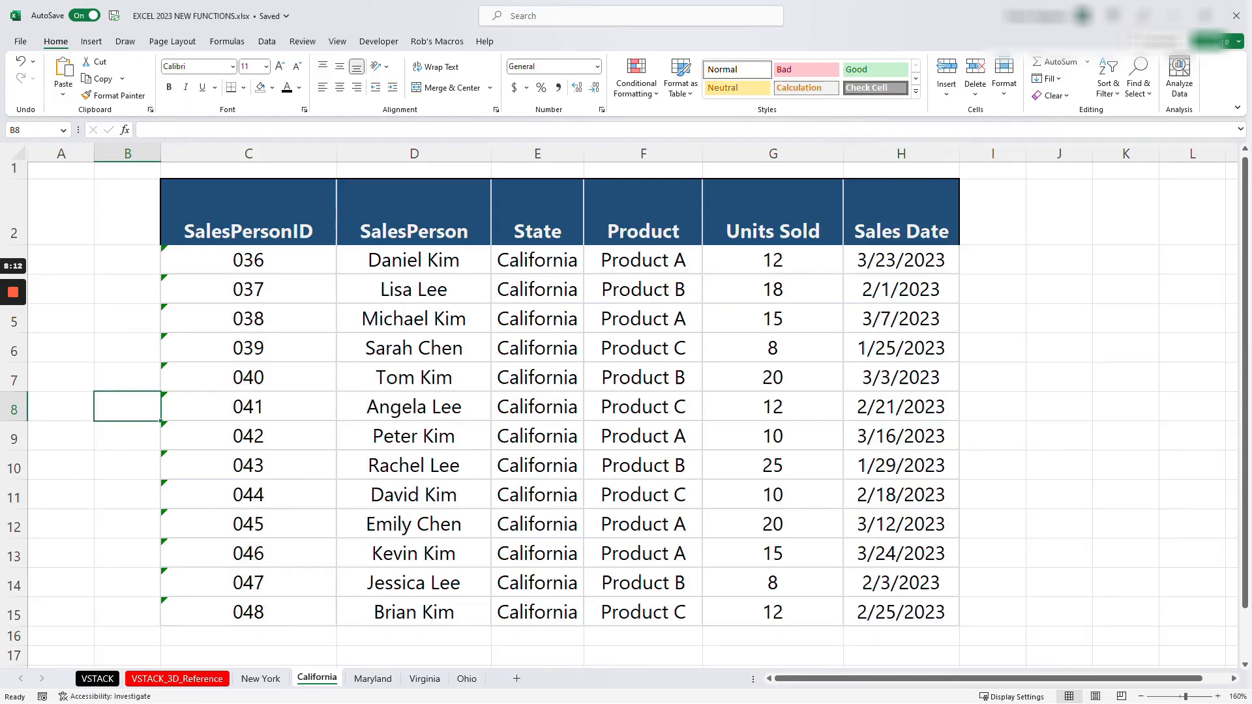
- Fill the California records in C14:H25 on the VSTACK_3D_Reference sheet with yellow
left_click(141, 686)
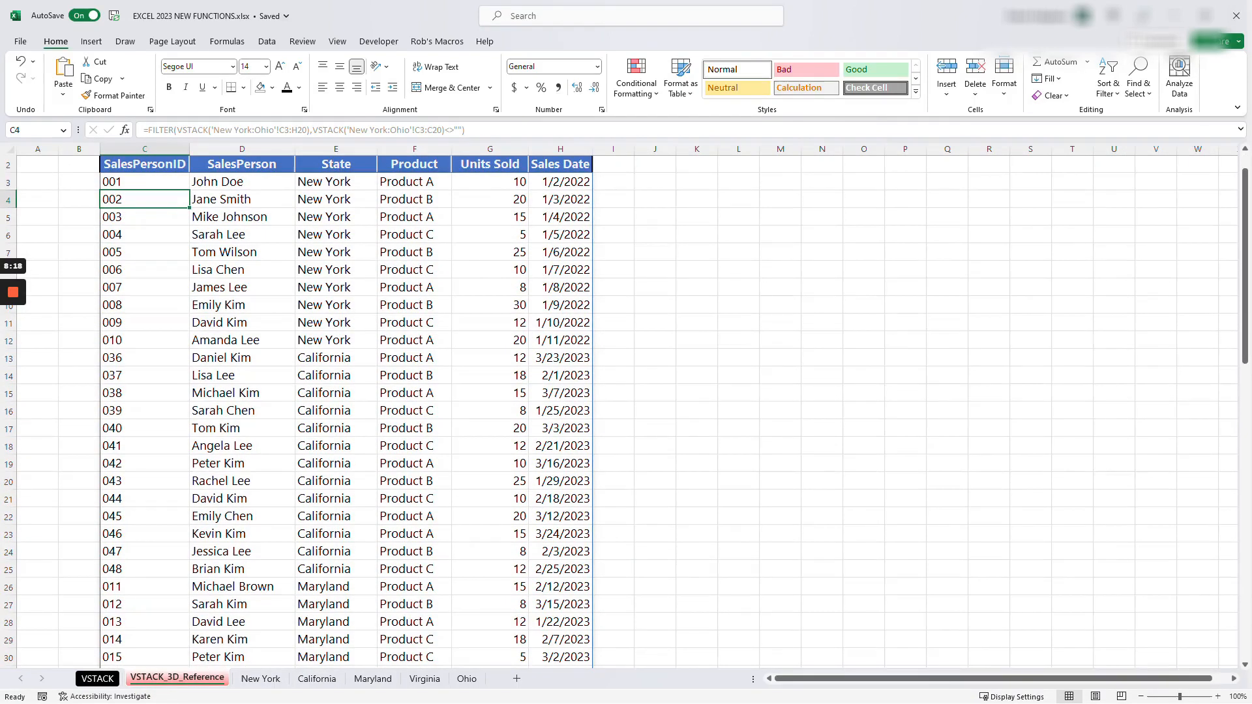
left_click_drag(144, 375, 562, 570)
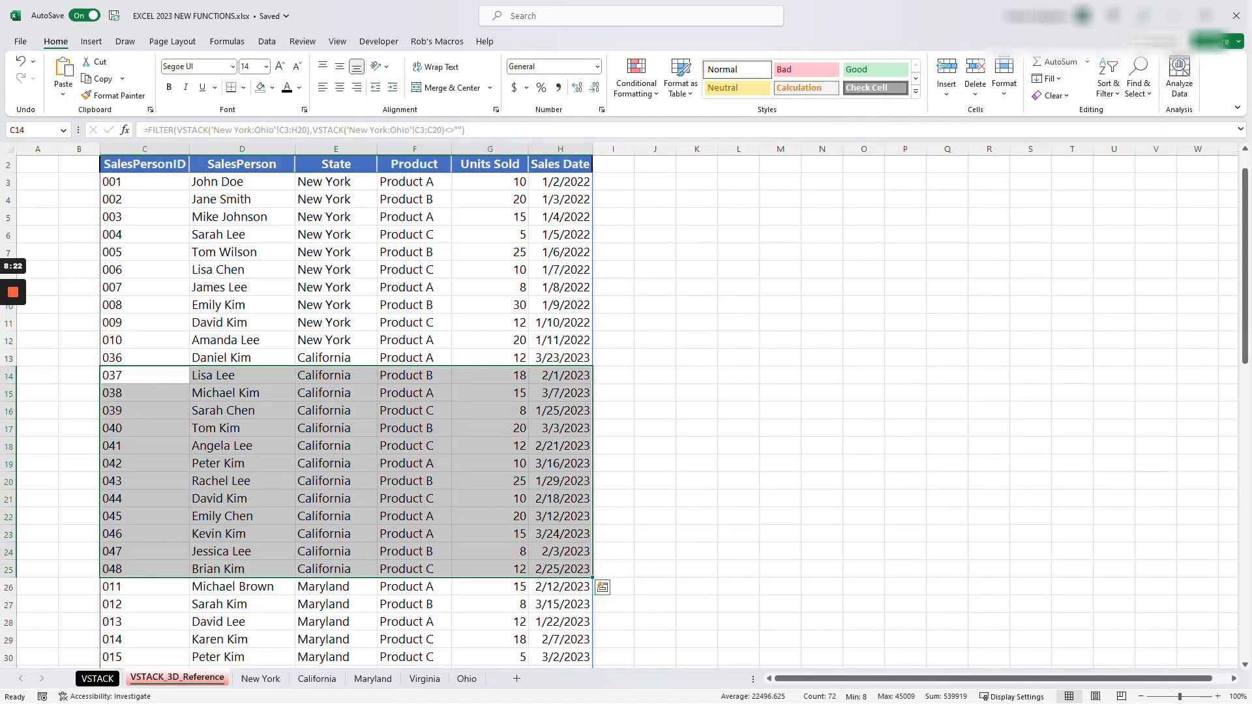
left_click(272, 87)
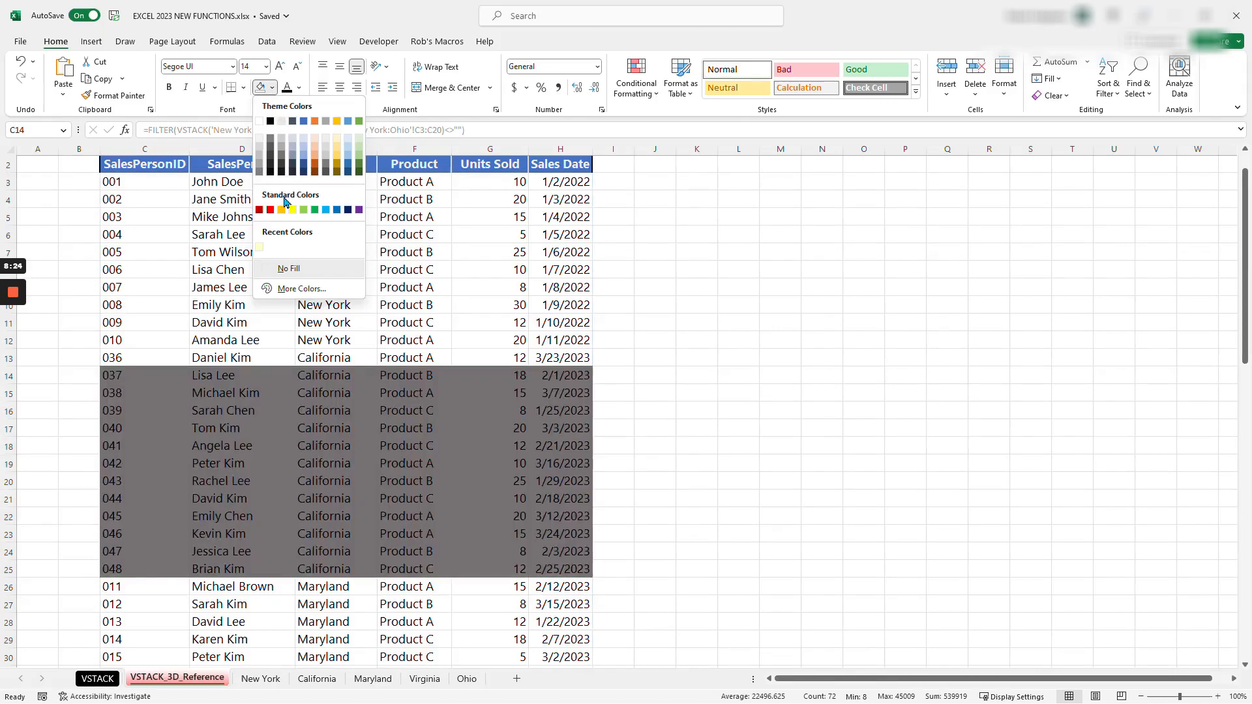
left_click(292, 210)
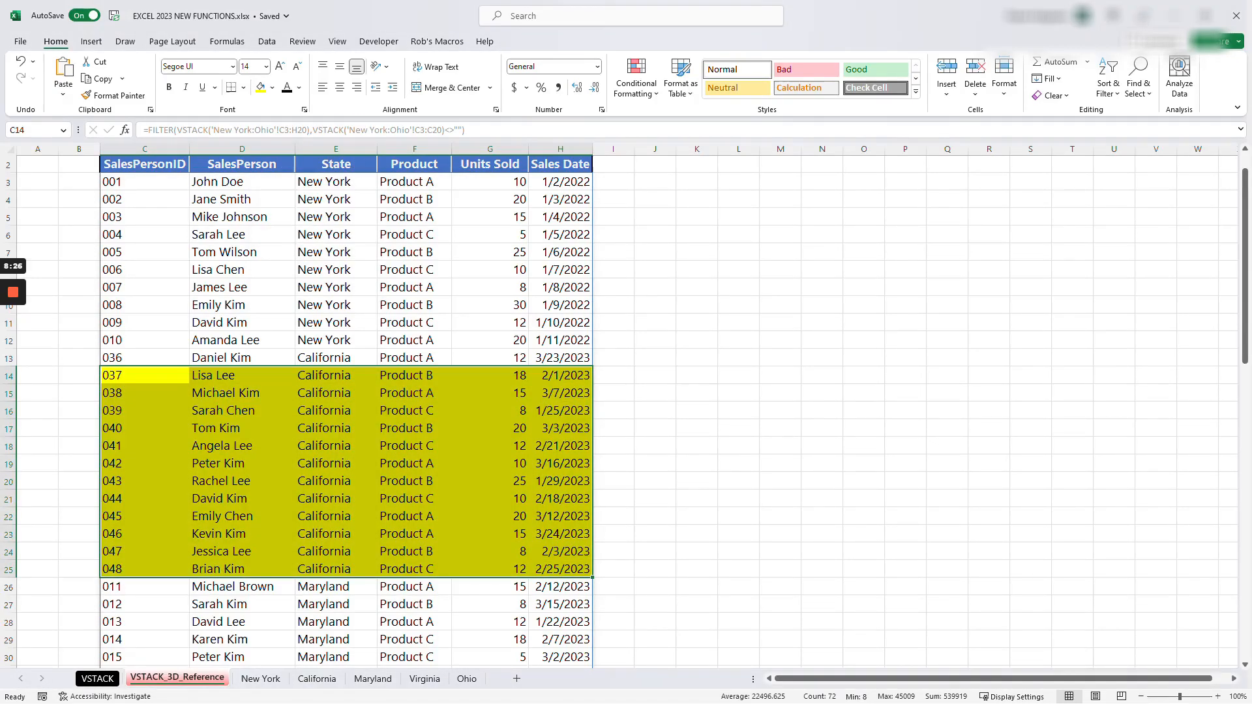
left_click(414, 517)
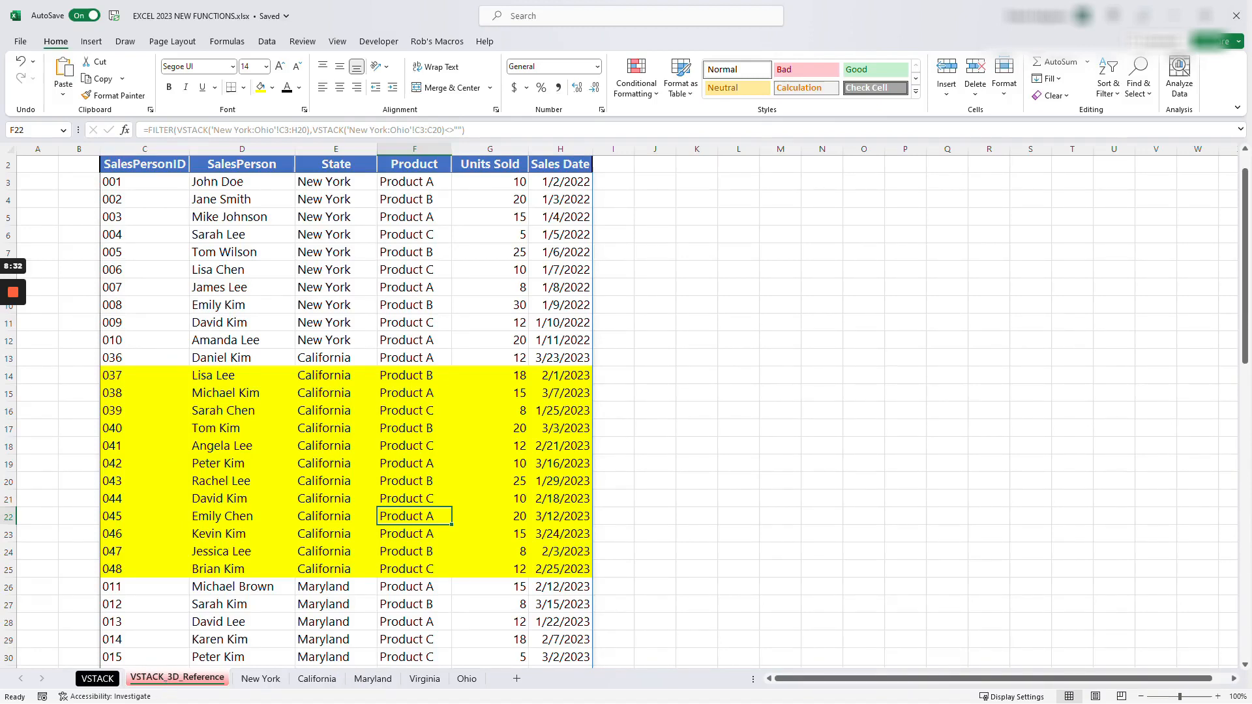
left_click(242, 270)
left_click(145, 182)
left_click(242, 358)
left_click(242, 394)
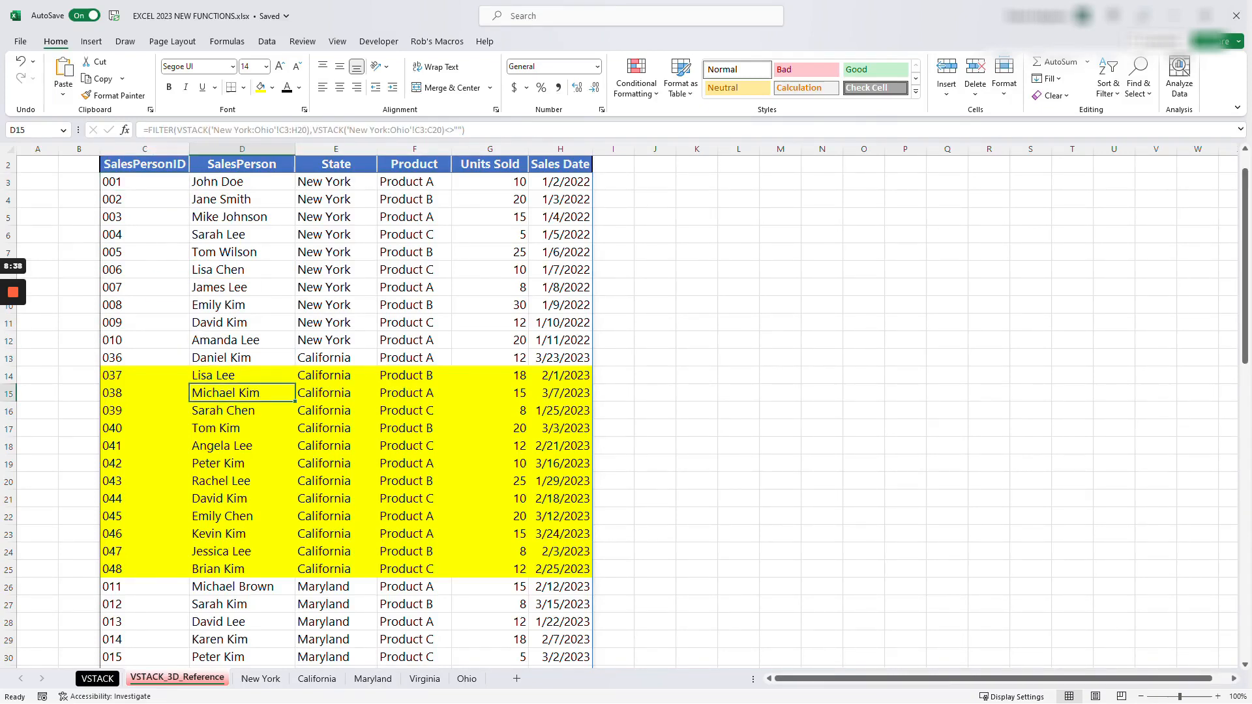
left_click_drag(145, 182, 490, 534)
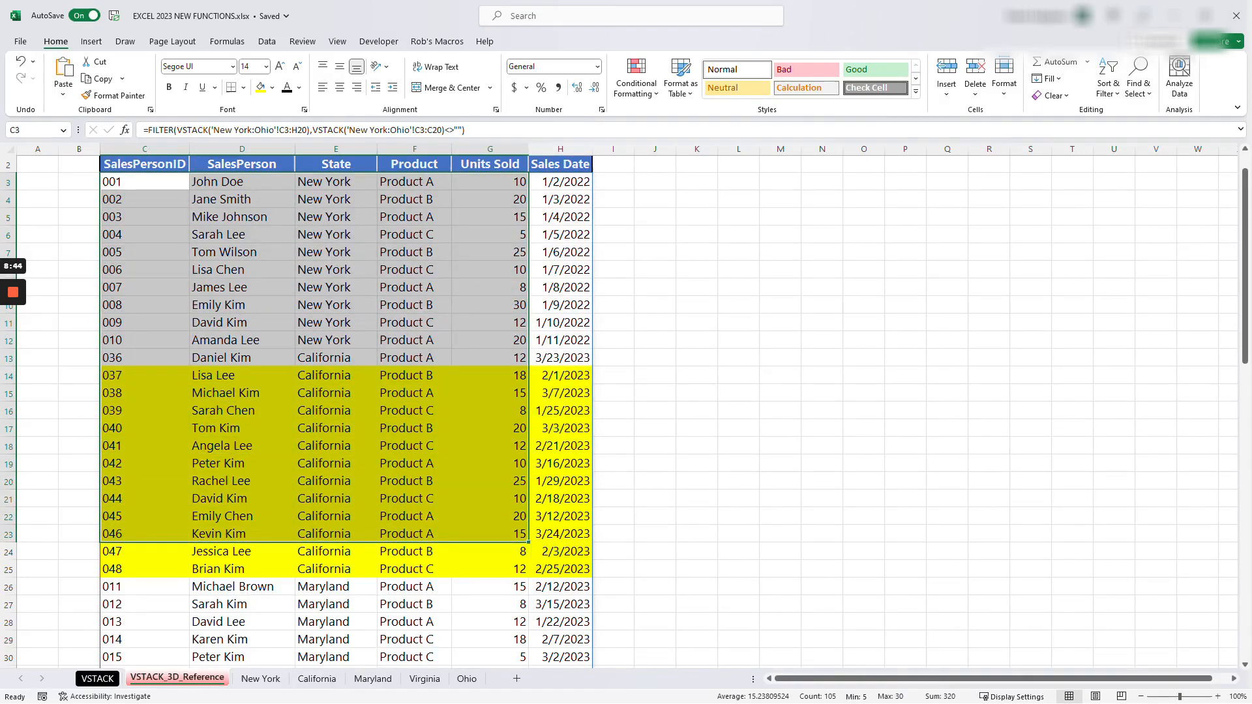
left_click(145, 376)
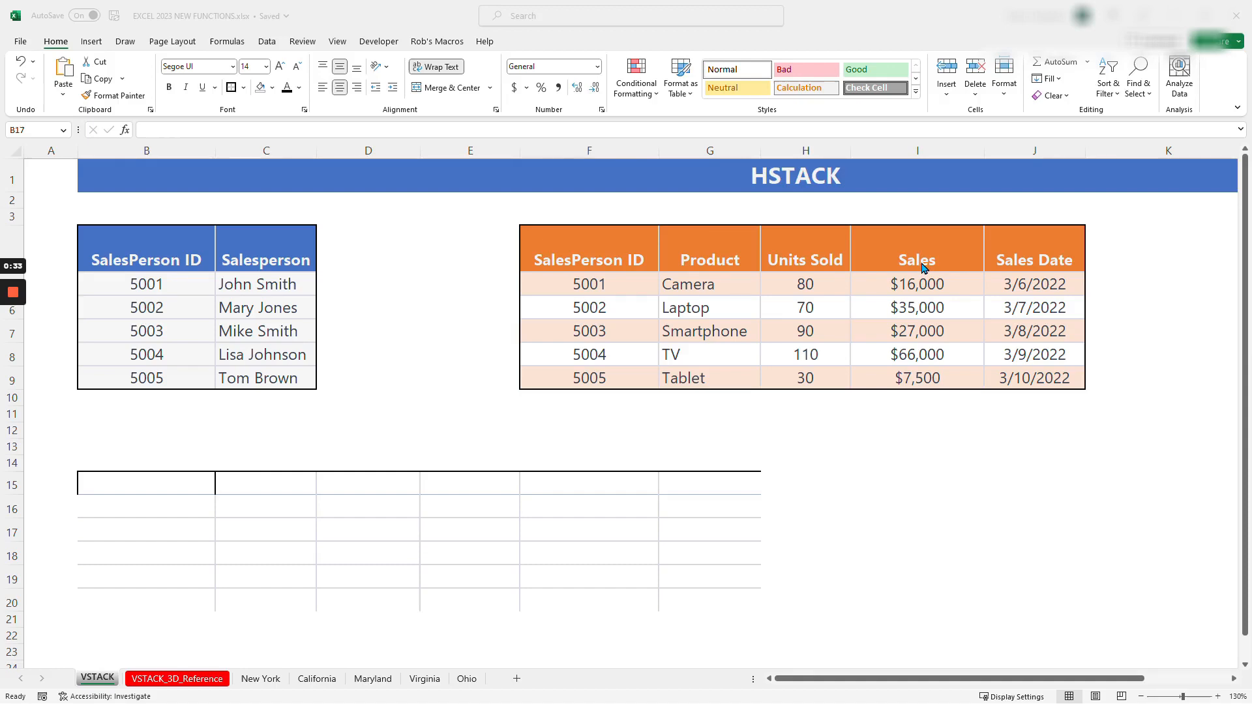
- Enter an HSTACK formula in B15 of the HSTACK example that joins B4:C9 with G4:J9
left_click(190, 490)
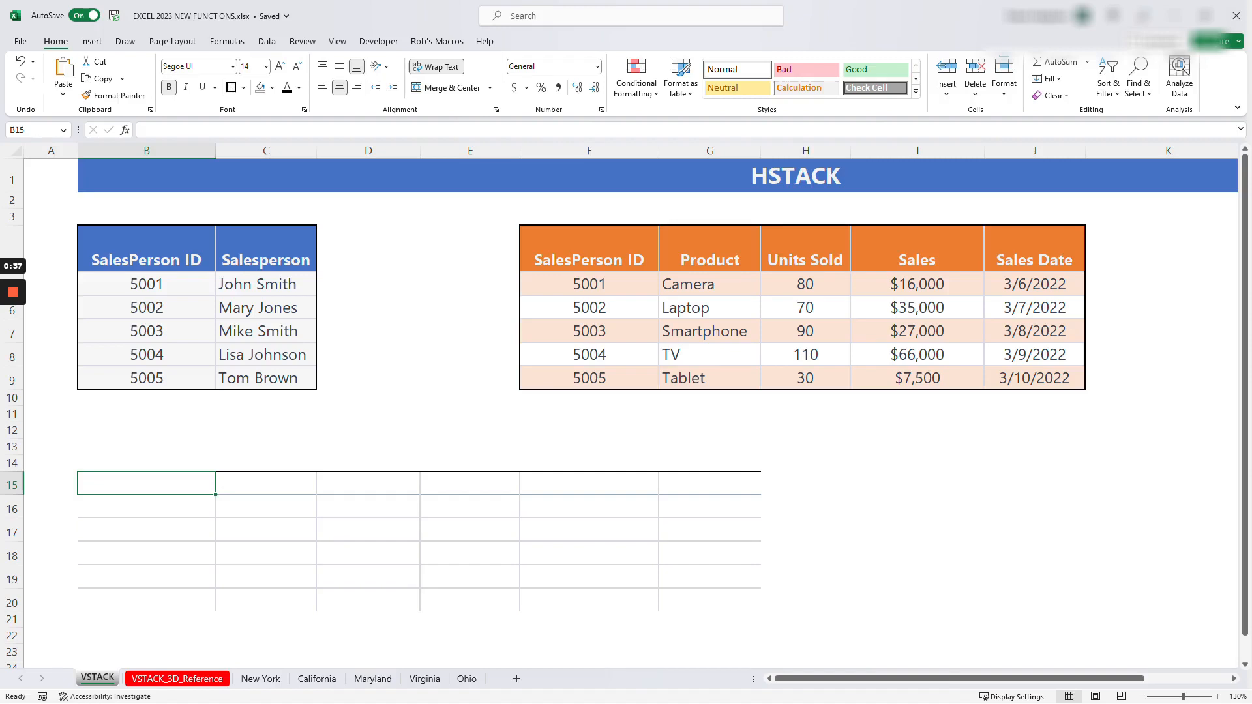
type("=HSTACK(")
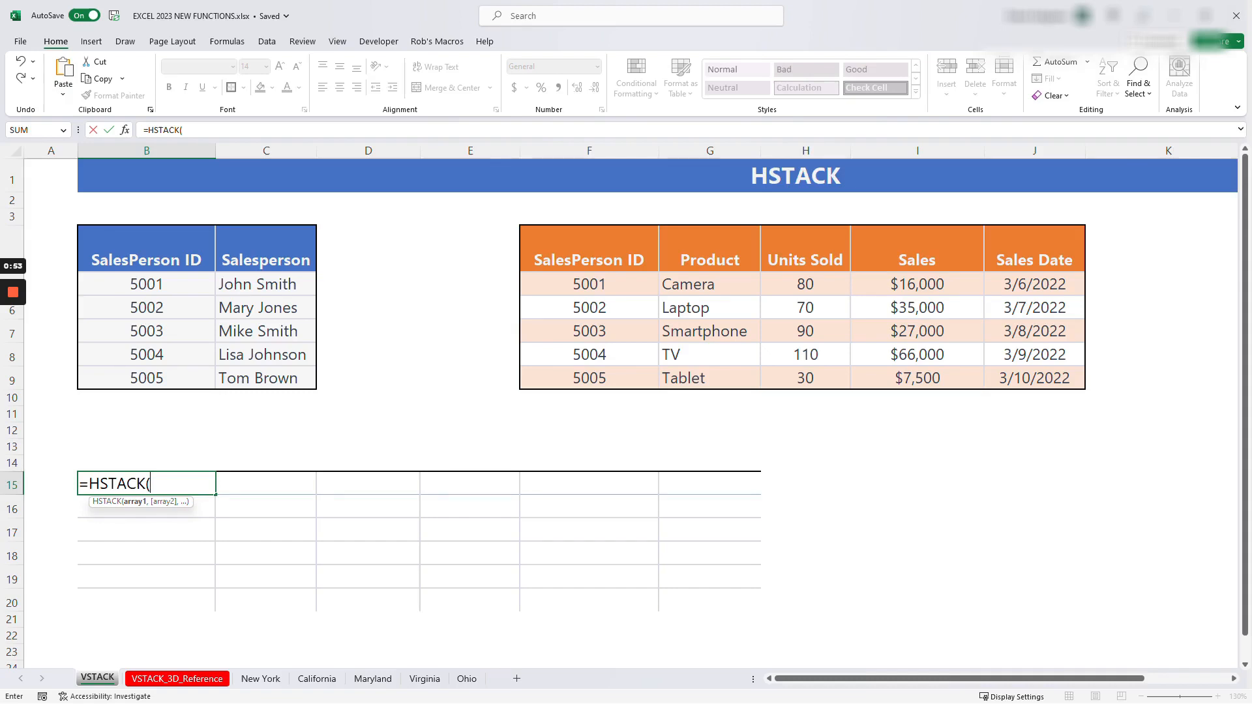
left_click_drag(147, 261, 317, 386)
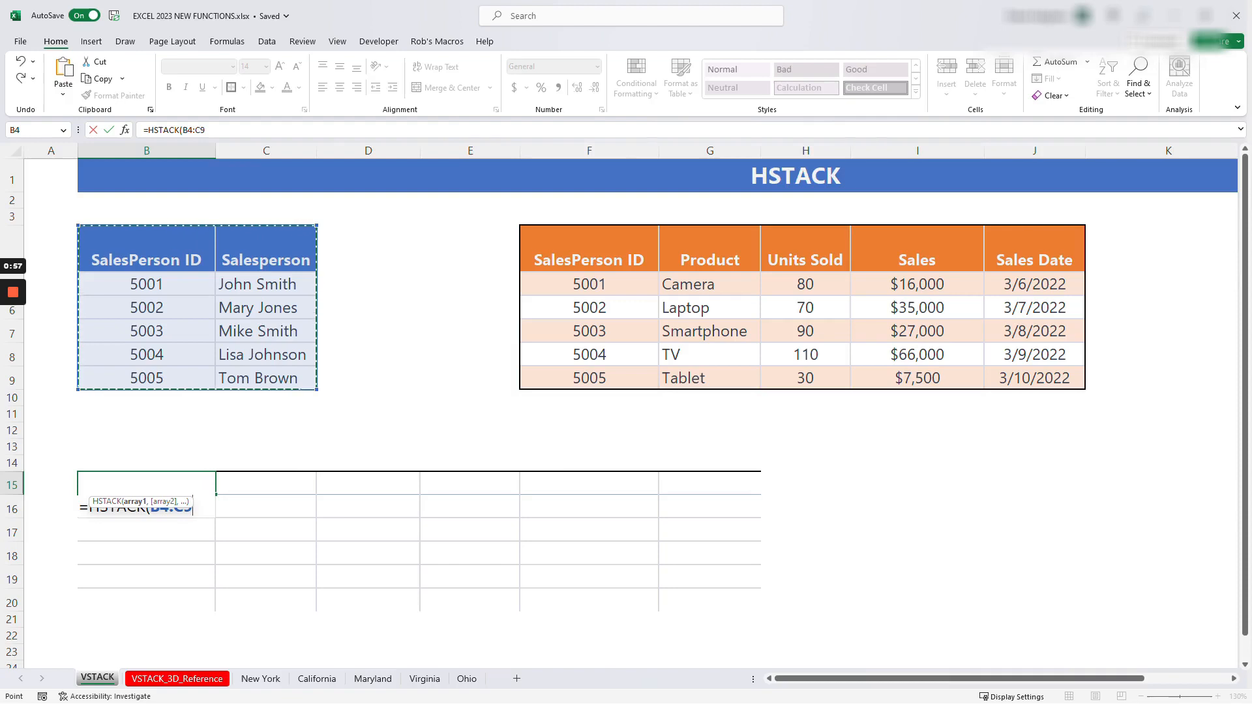
type(",")
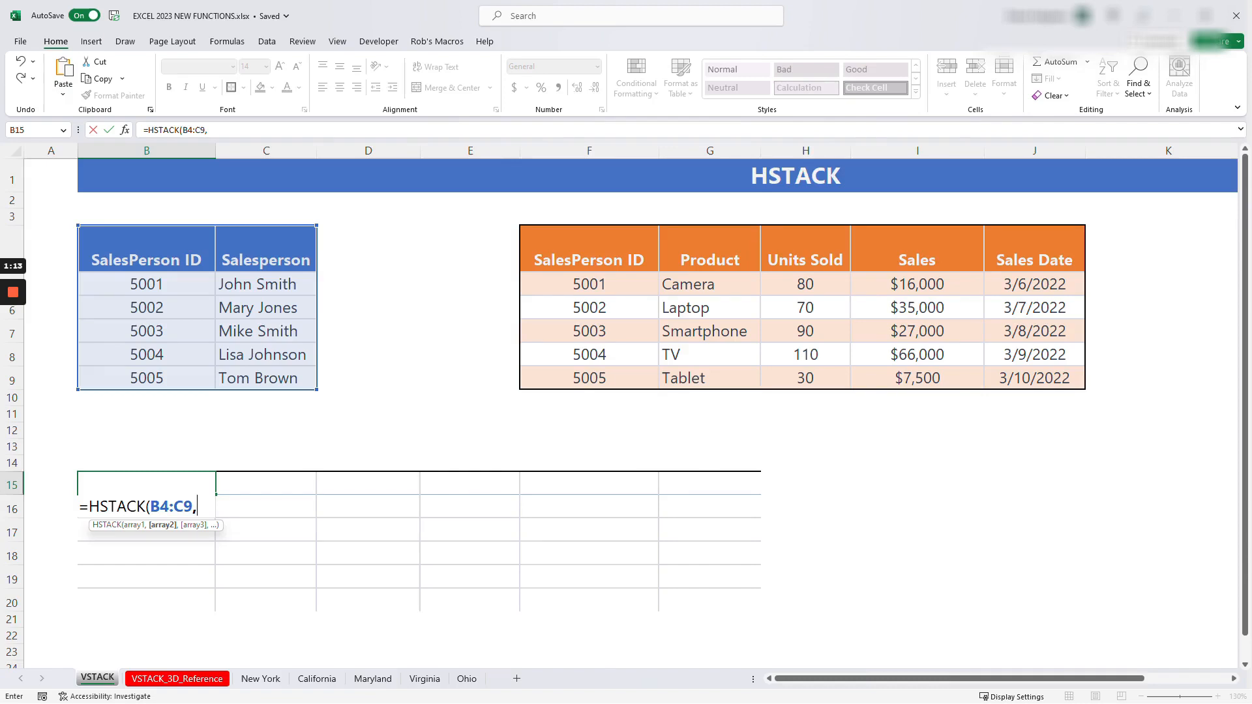
left_click_drag(691, 254, 1080, 381)
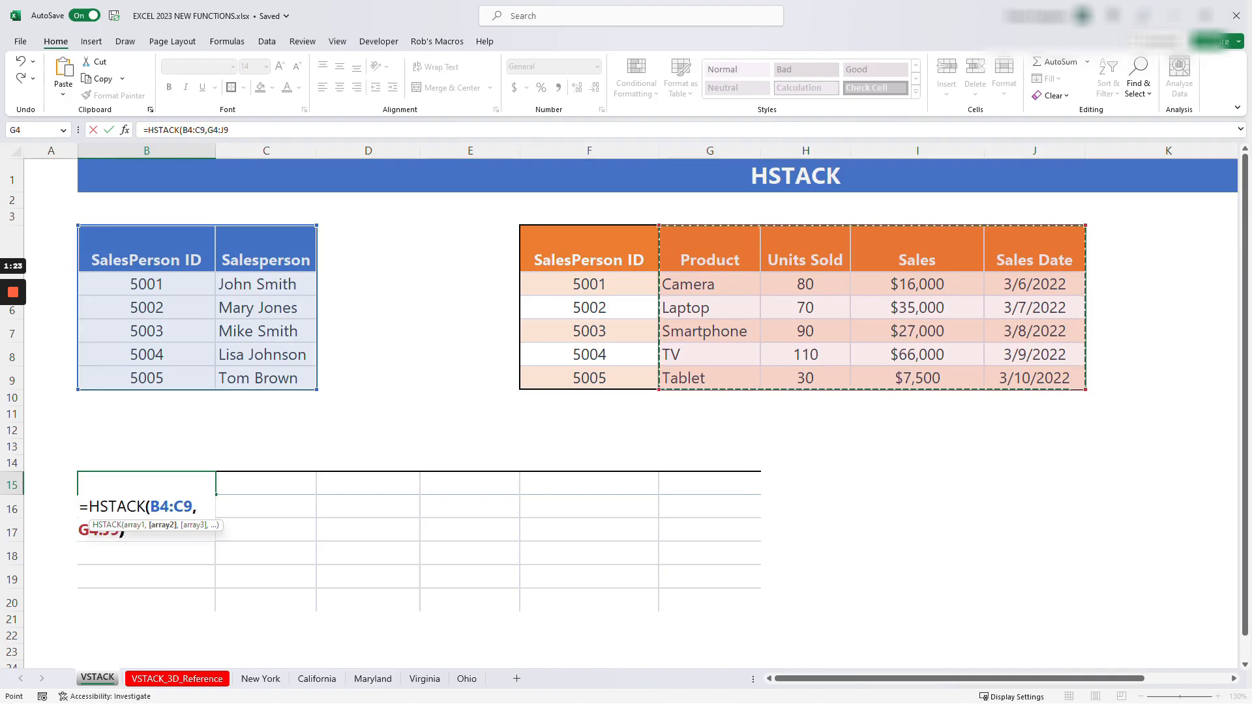
type(")")
key("Return")
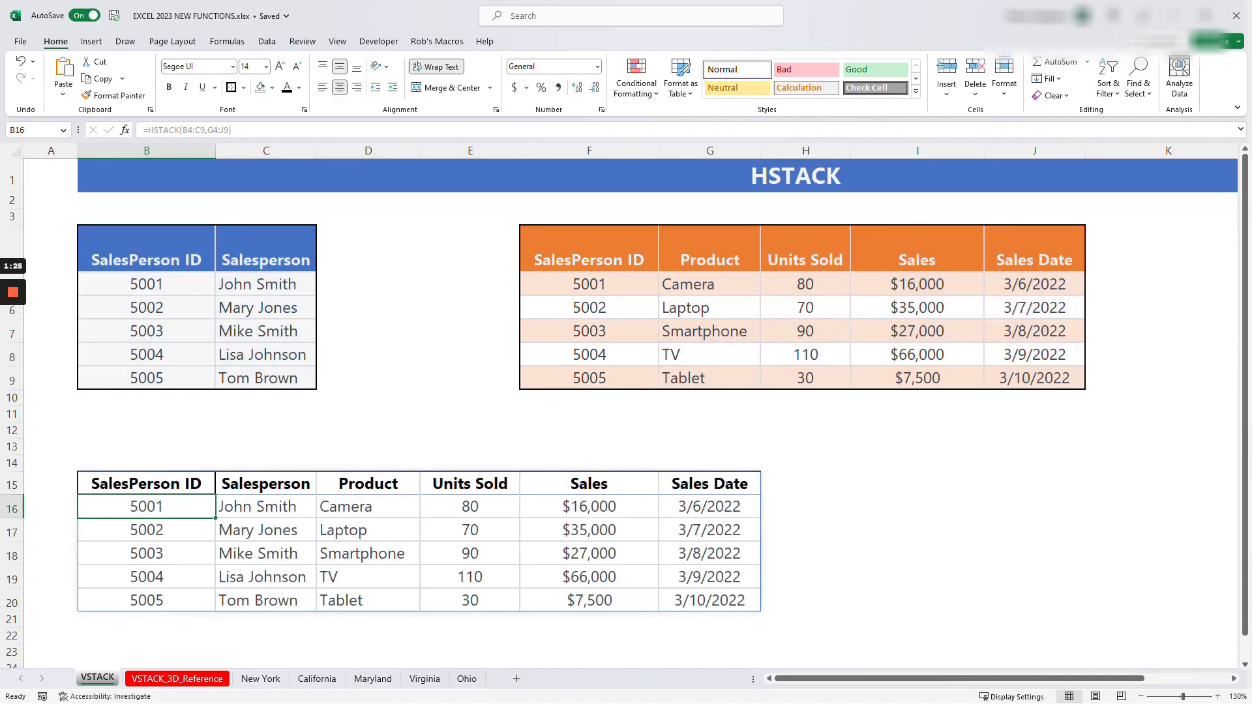